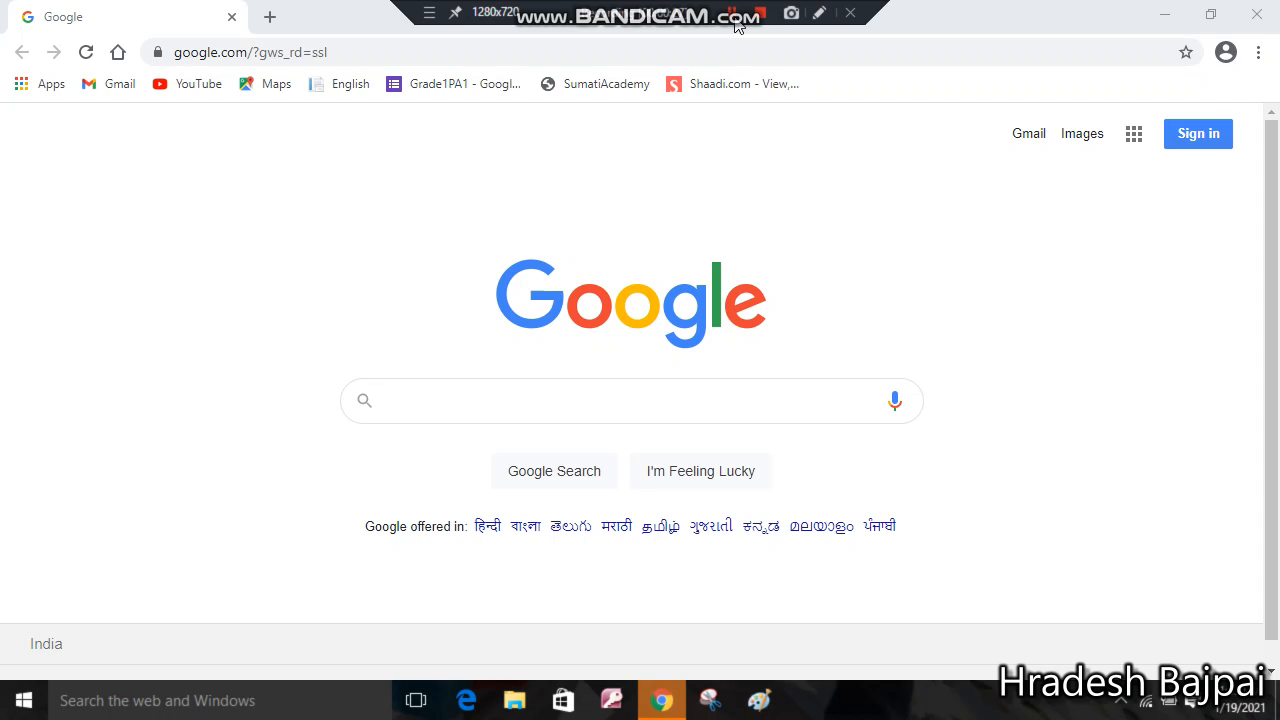
Put the cursor in the empty search box on the Google home page
left_click(400, 405)
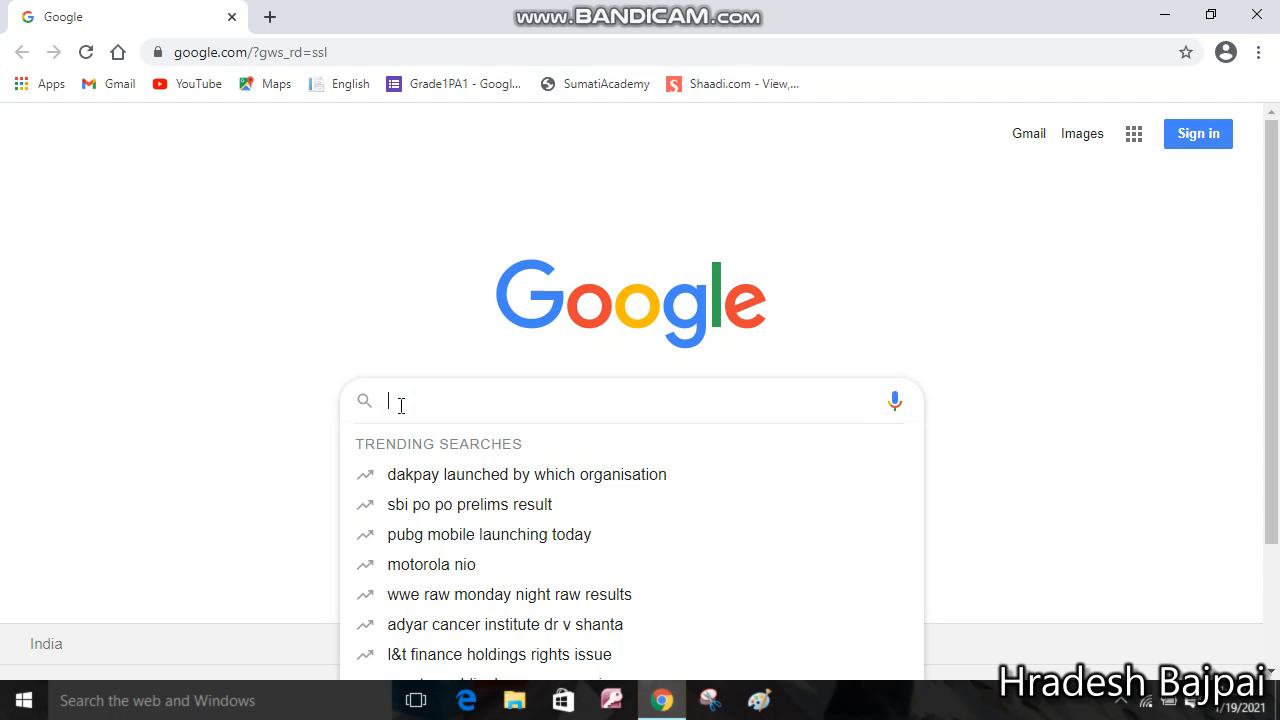
type("www.")
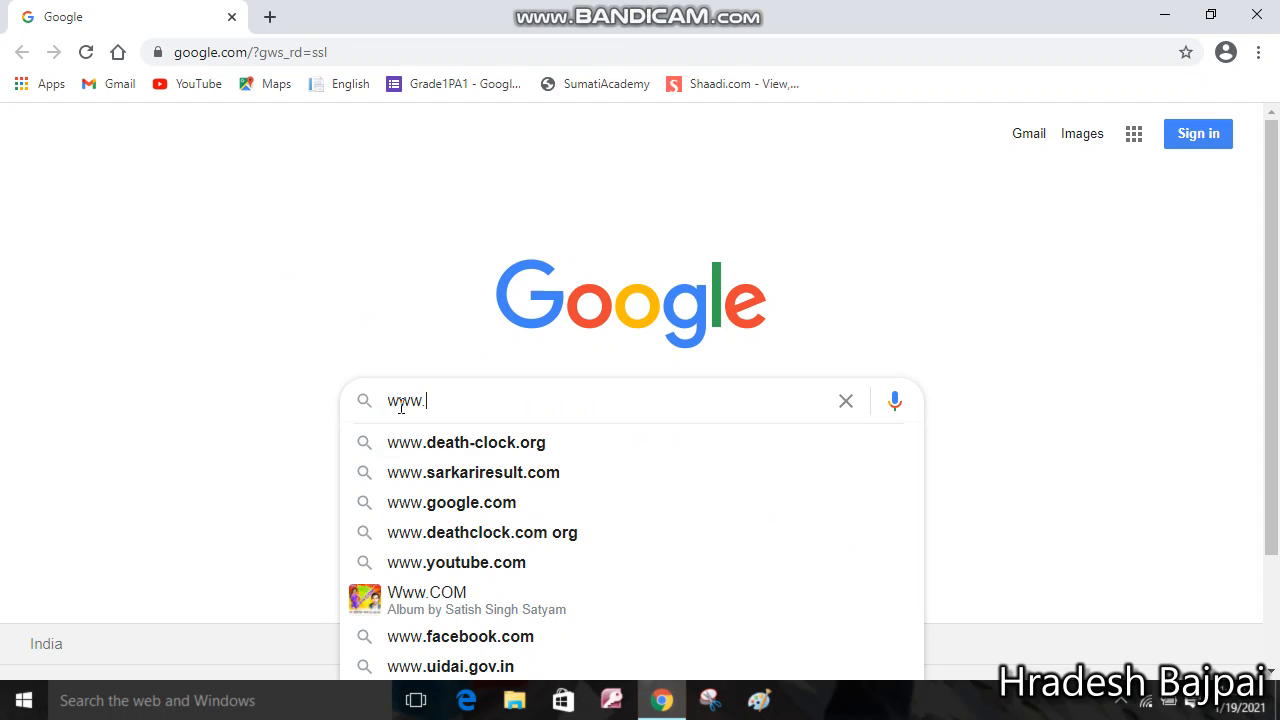
type("blo")
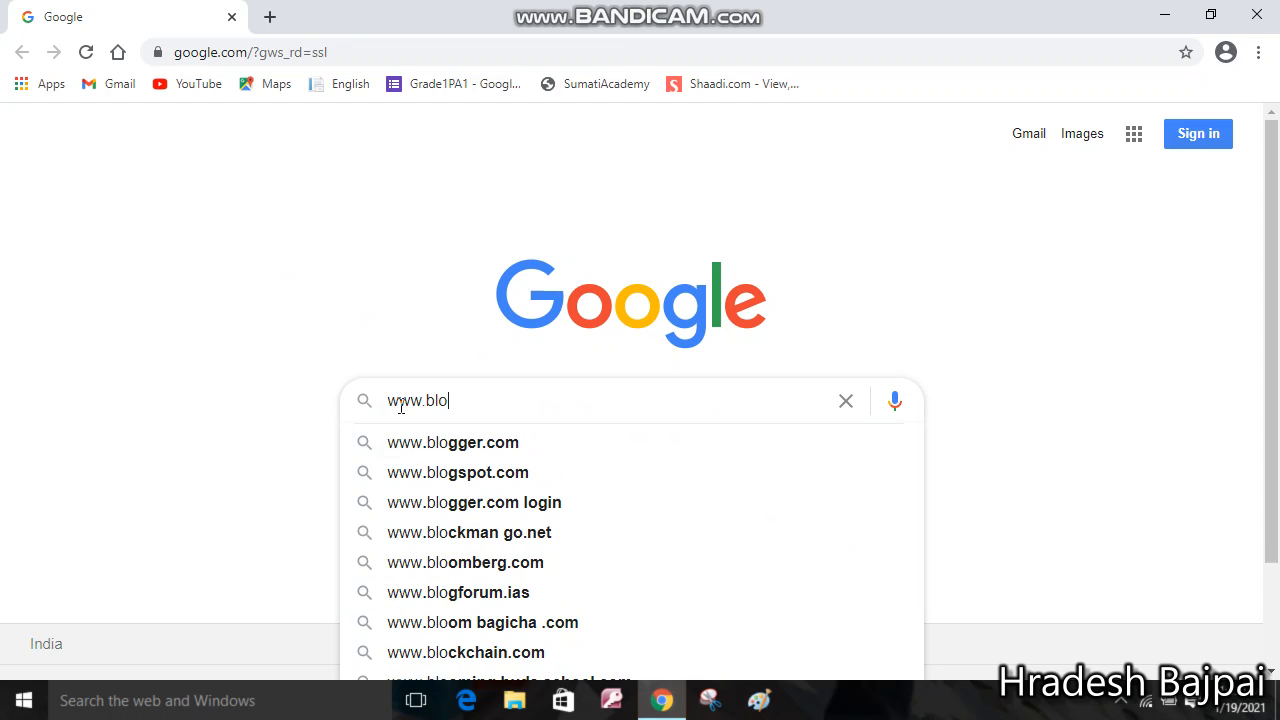
left_click(495, 443)
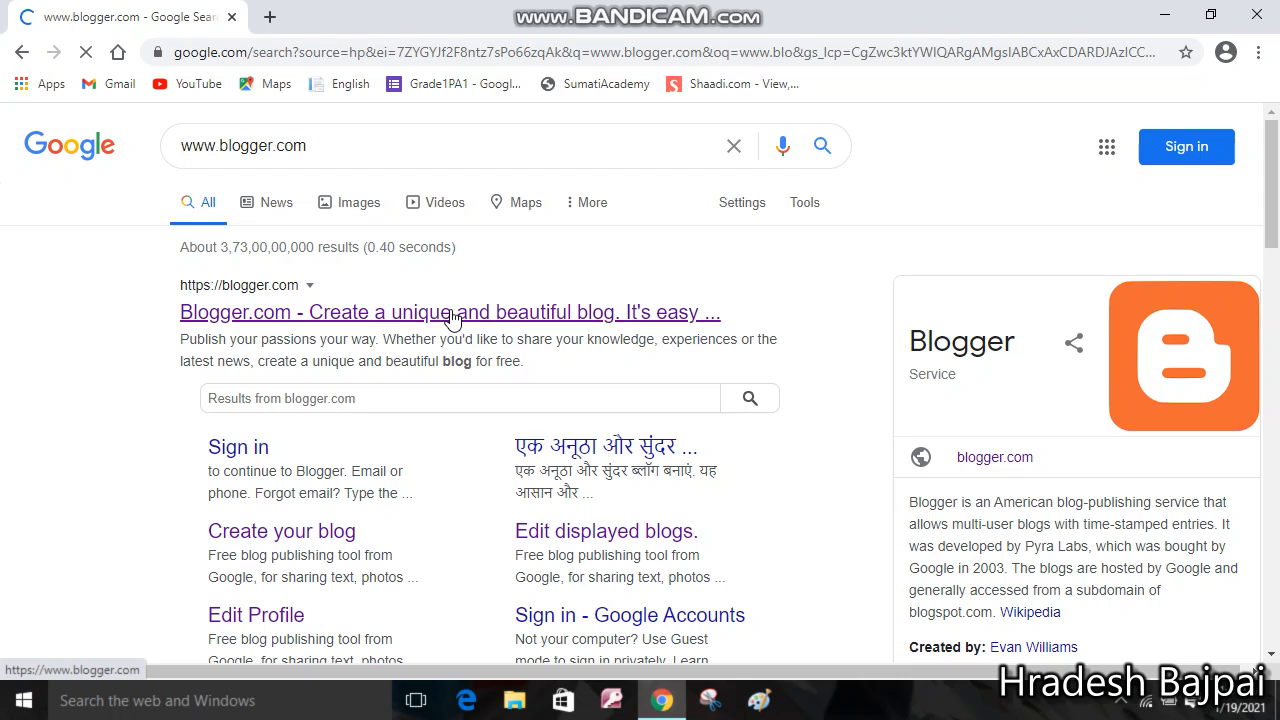
Open Blogger.com, start creating a blog, and sign in with the Google account's password
left_click(451, 312)
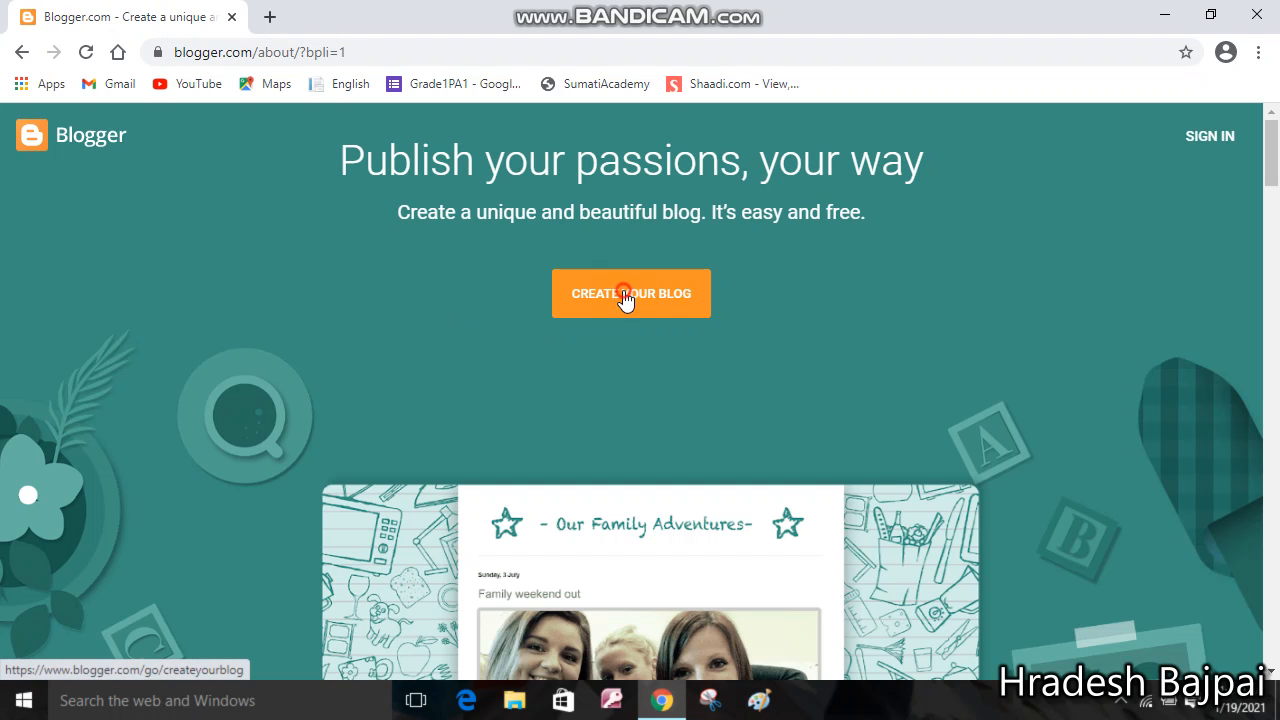
left_click(625, 298)
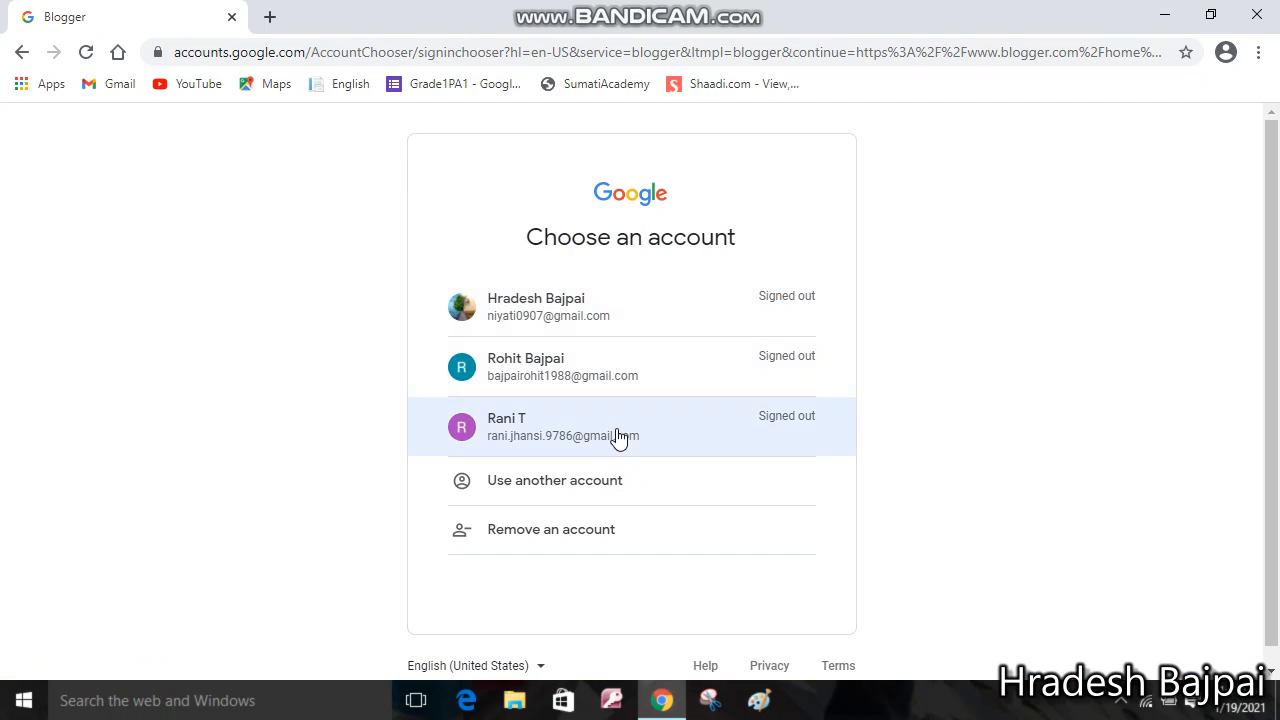
left_click(618, 432)
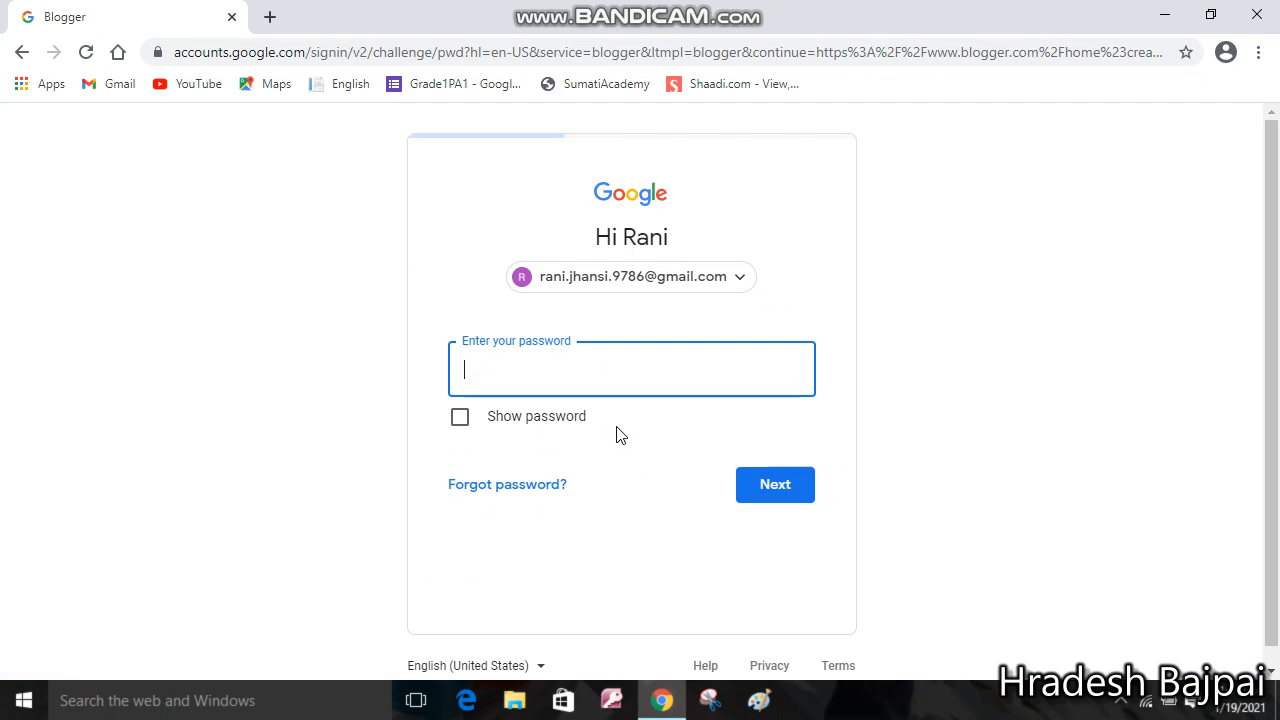
left_click(487, 364)
type("***")
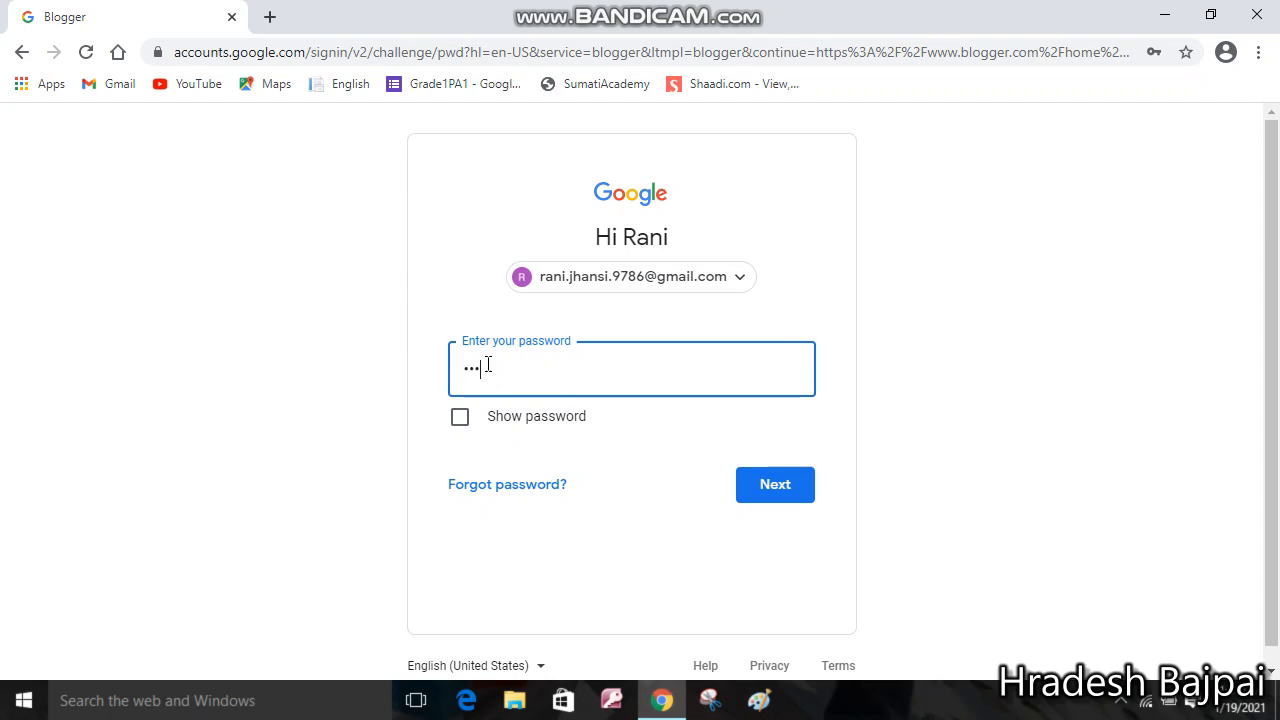
type("*****")
left_click(772, 482)
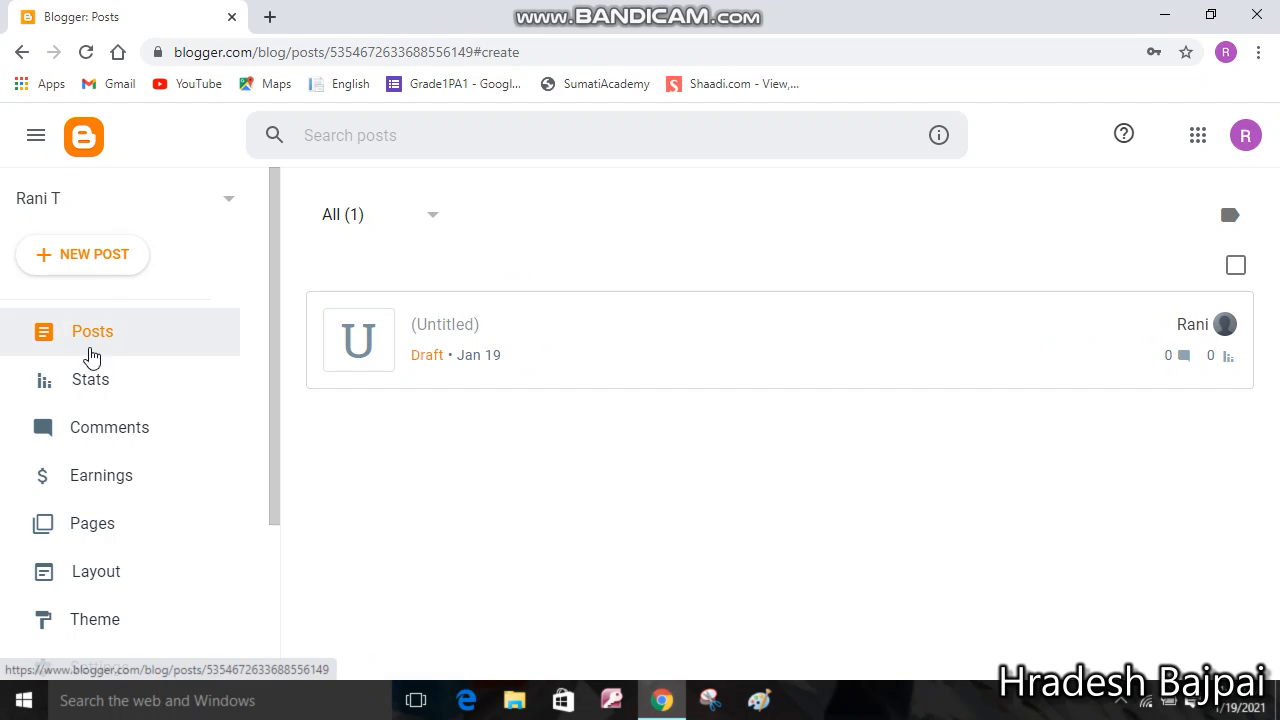
Toggle the main menu, then choose New Blog... from the blog switcher list
left_click(38, 137)
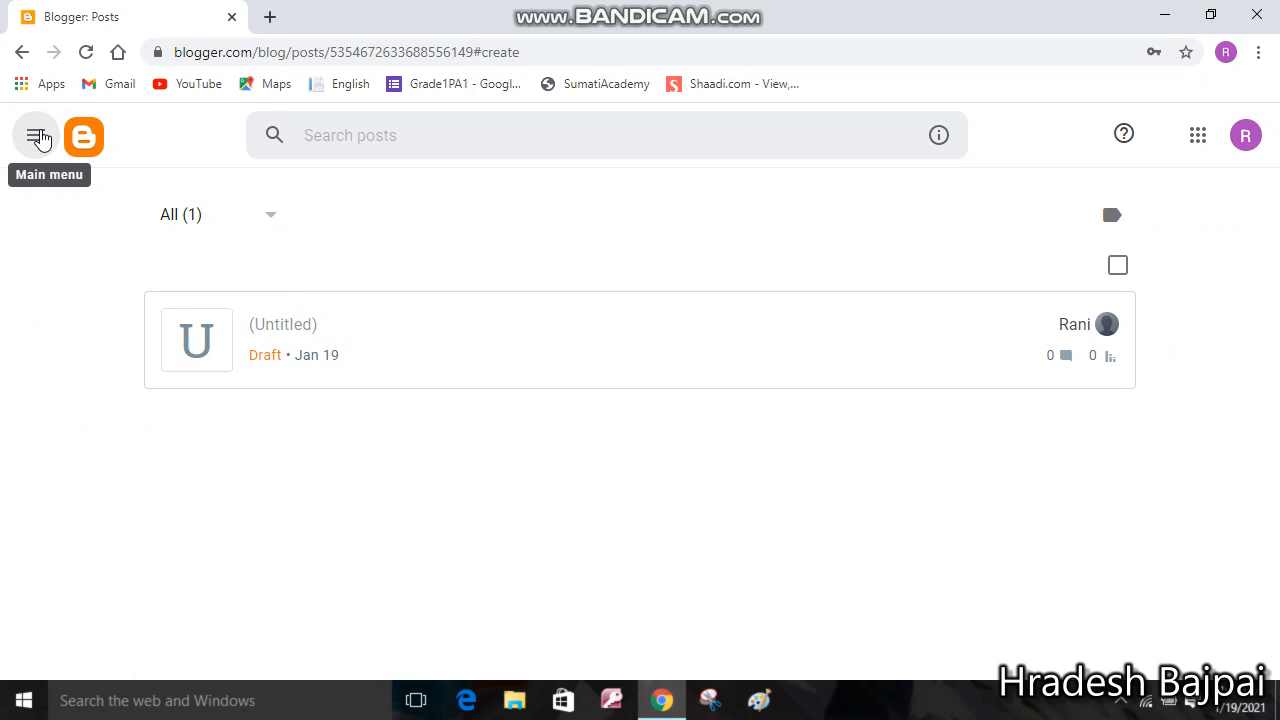
left_click(38, 137)
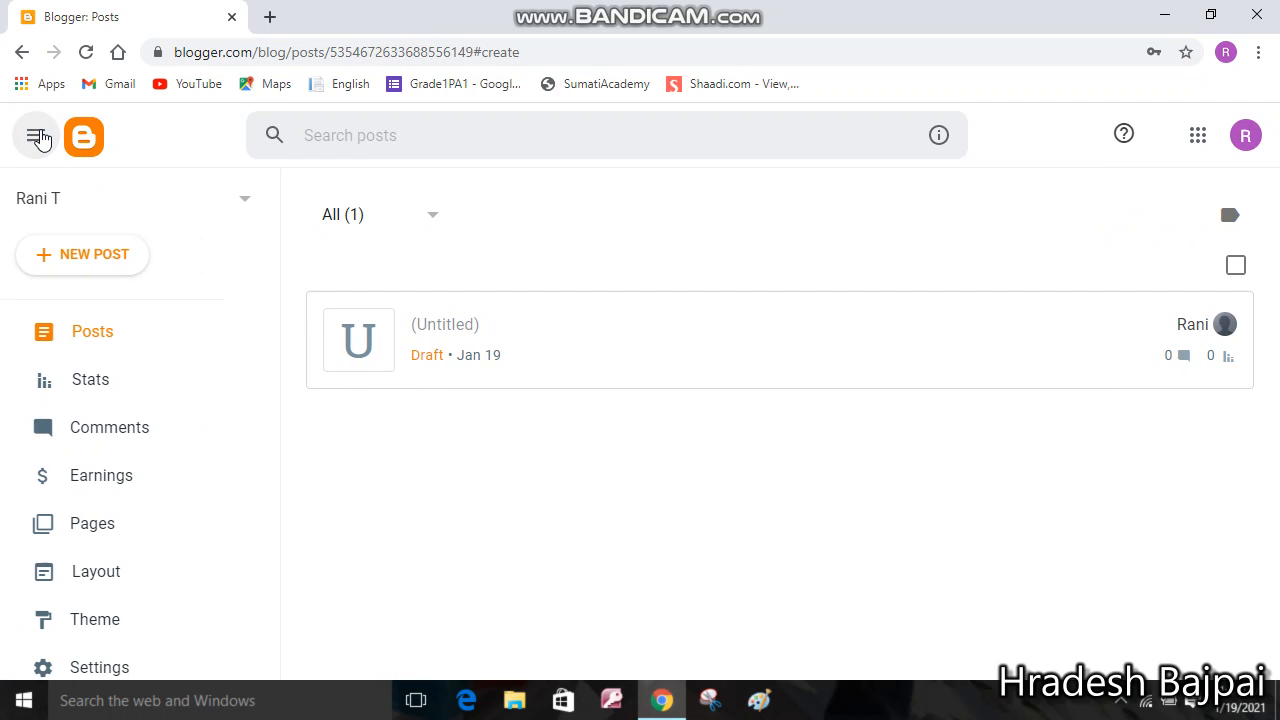
left_click(228, 200)
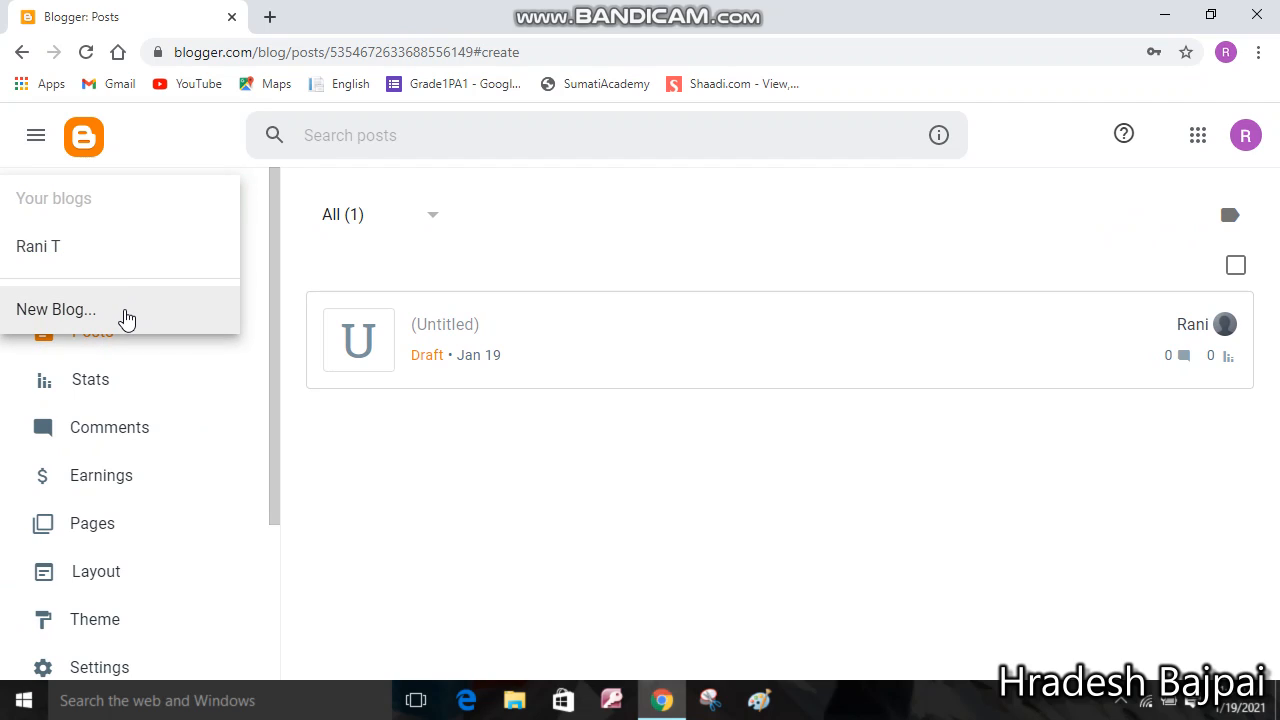
left_click(126, 316)
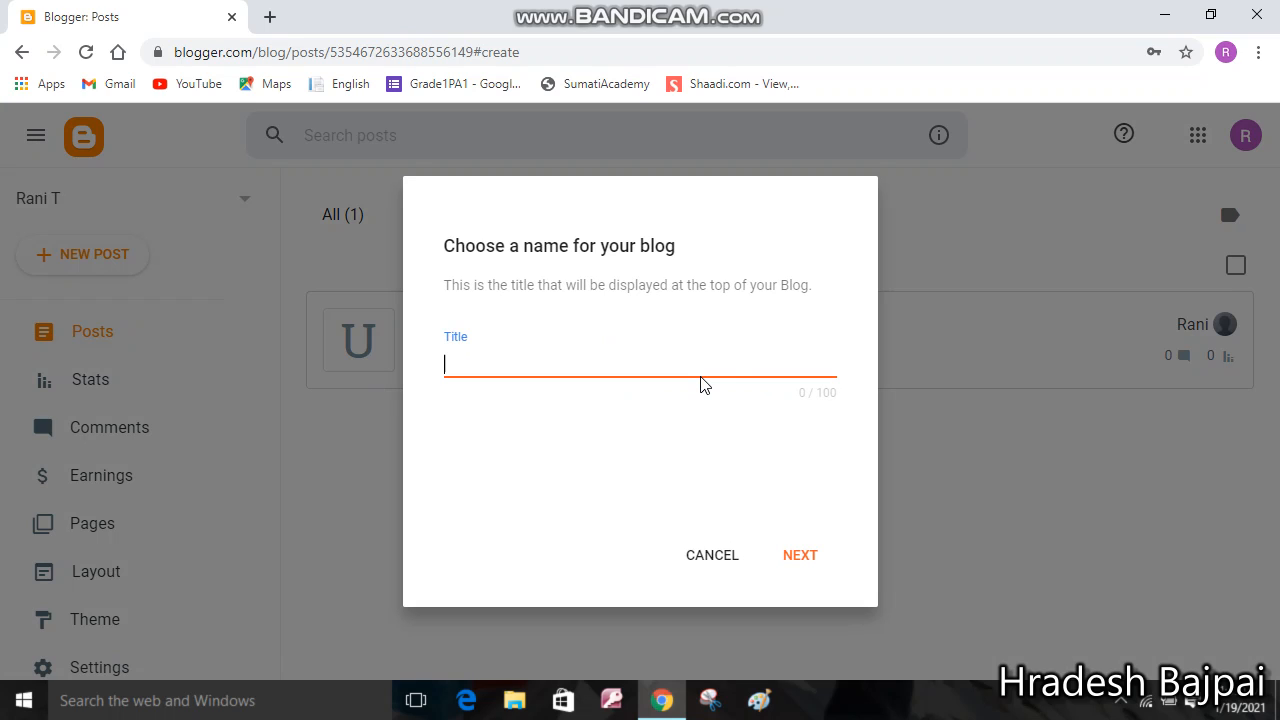
Create the blog 'My Reviews' with address Myreviews1986.blogspot.com and save it
type("My Reviews")
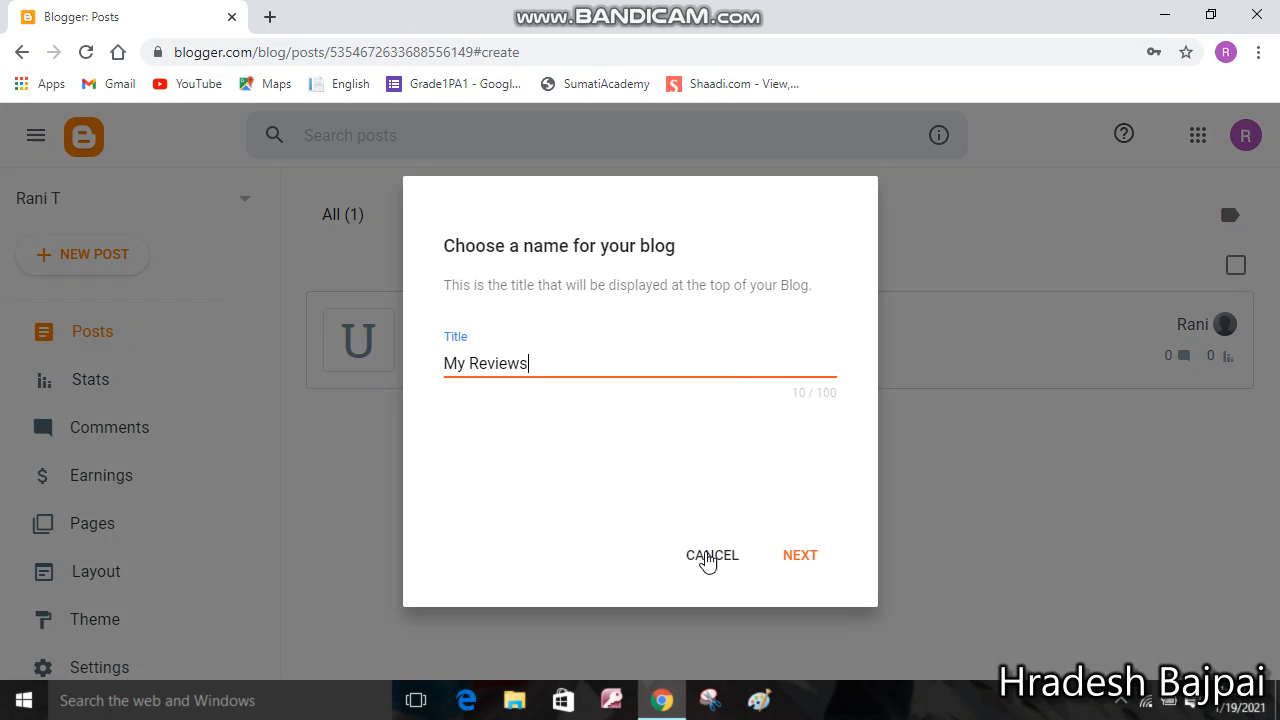
left_click(806, 558)
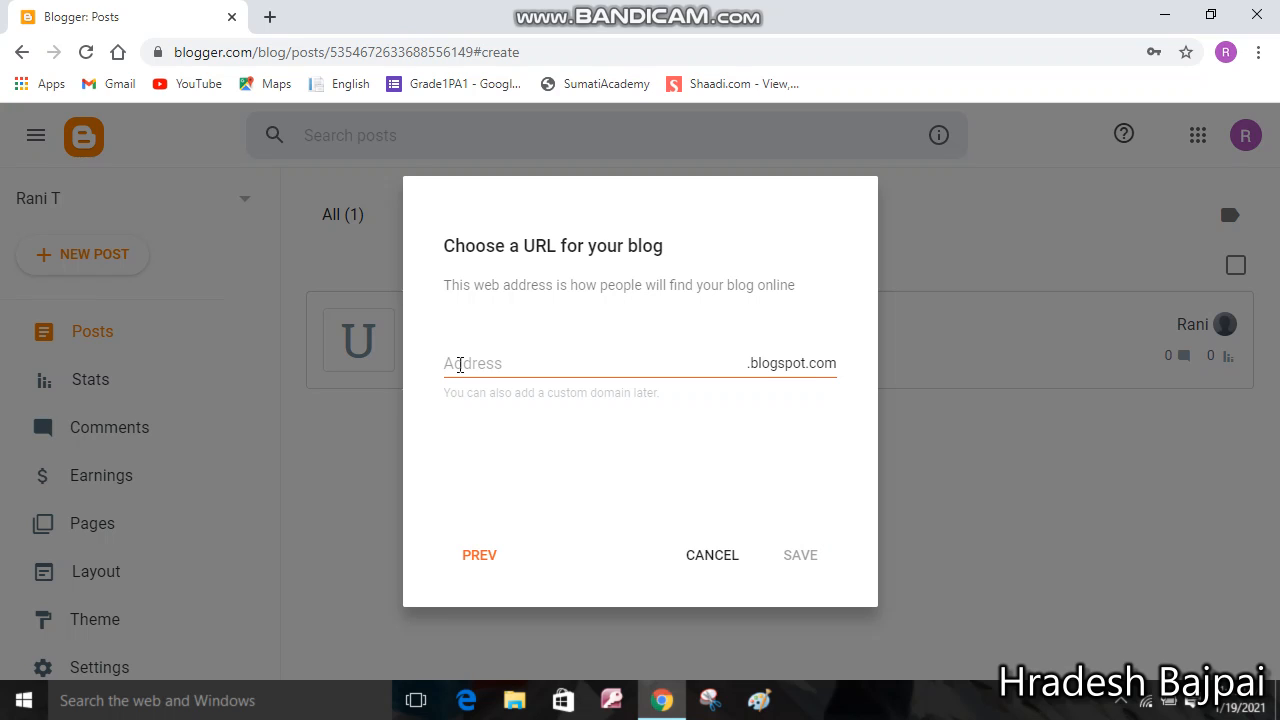
left_click(460, 365)
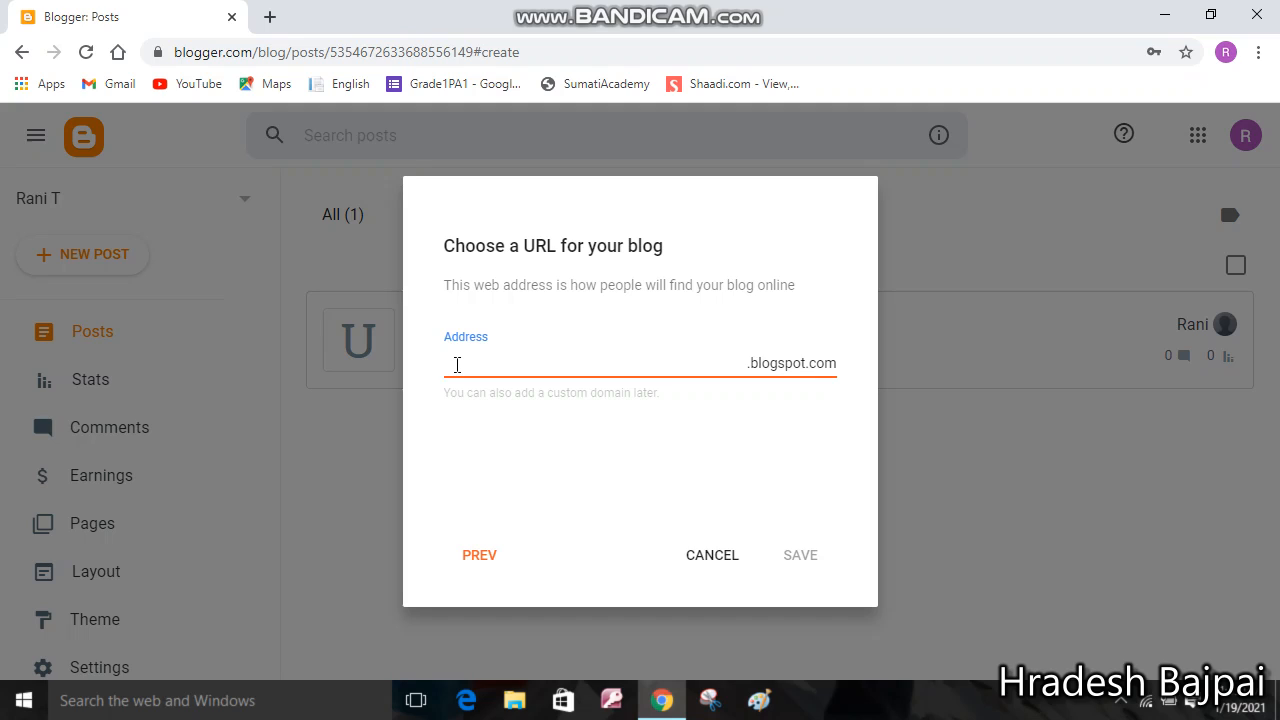
type("Myrevi")
left_click(737, 195)
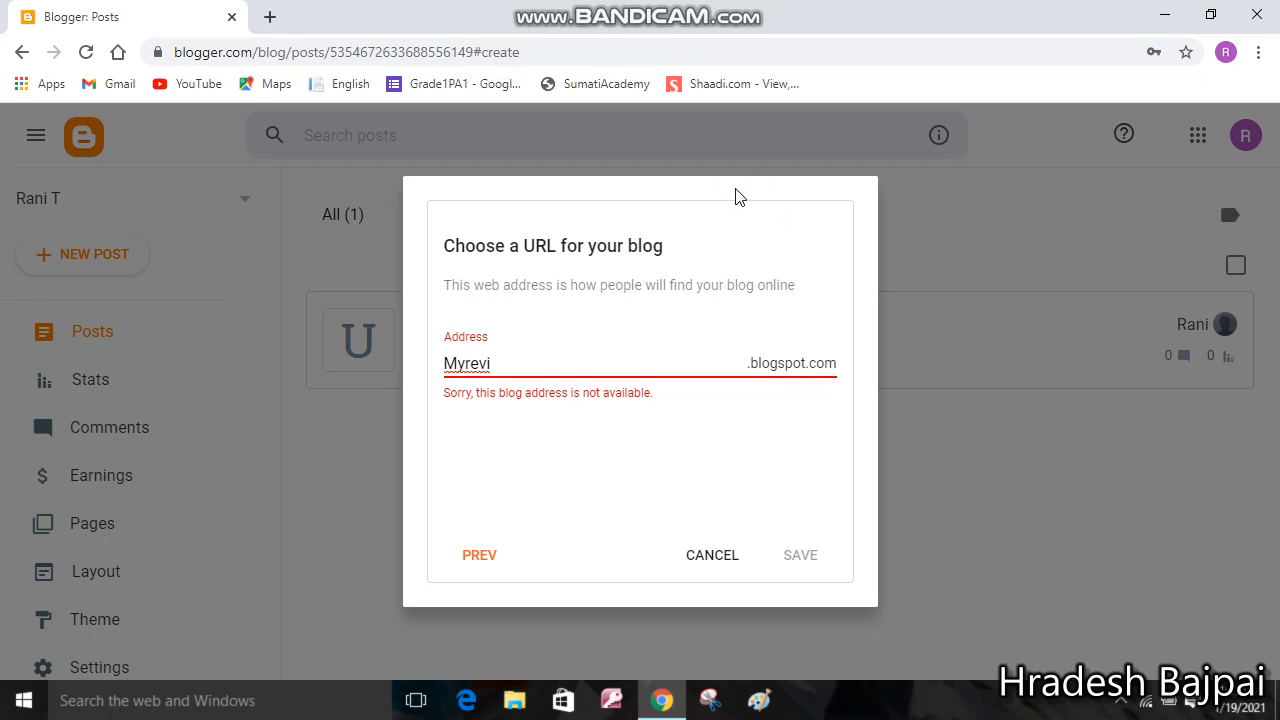
type("ews")
type("1986")
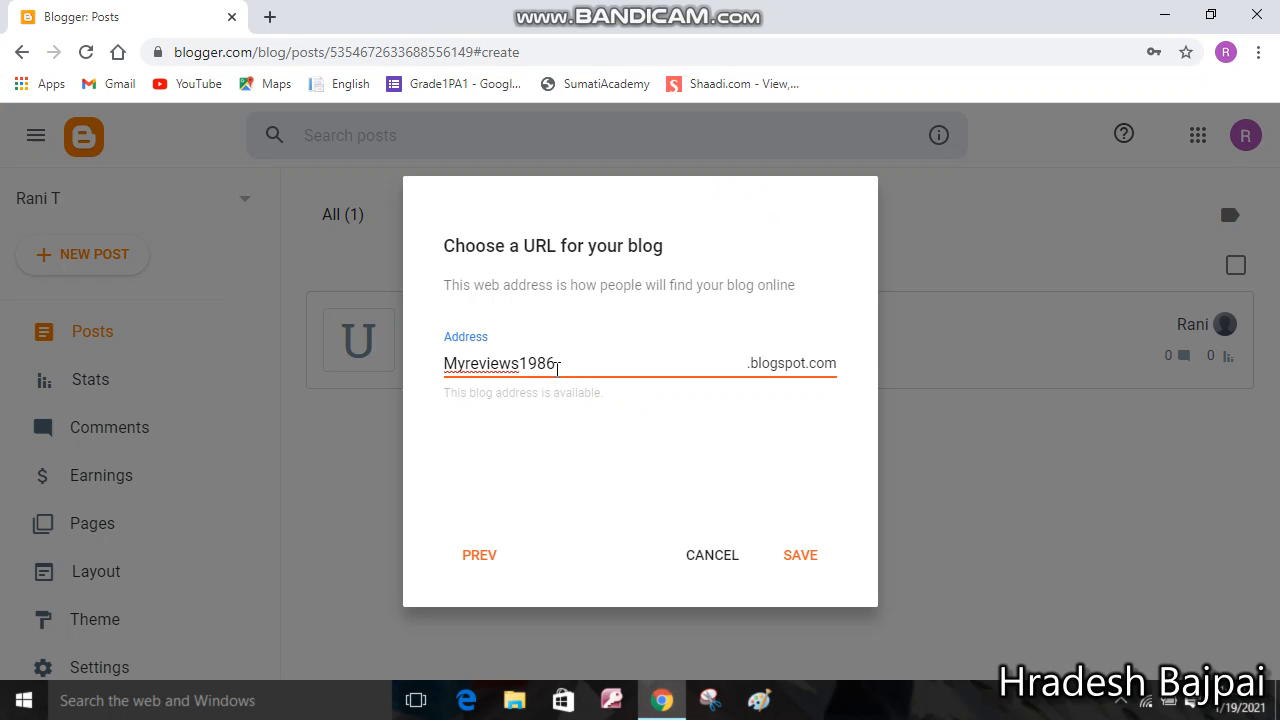
left_click(805, 563)
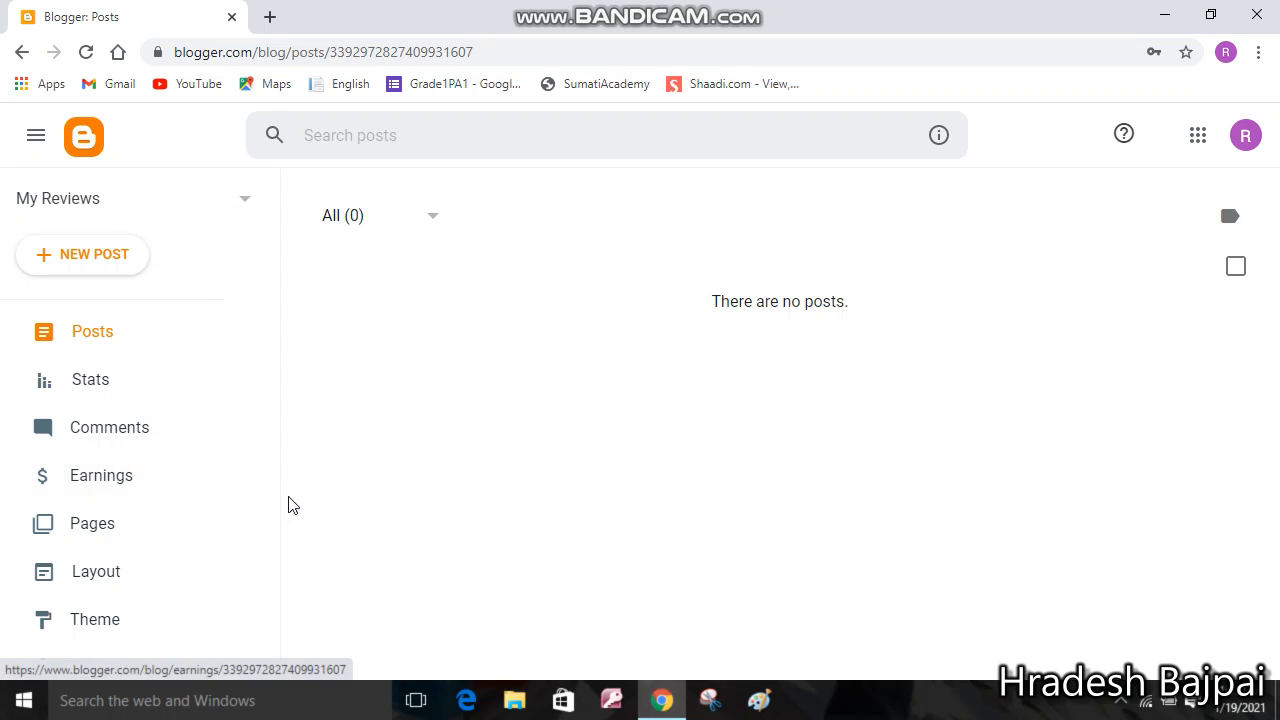
left_click_drag(271, 494, 260, 674)
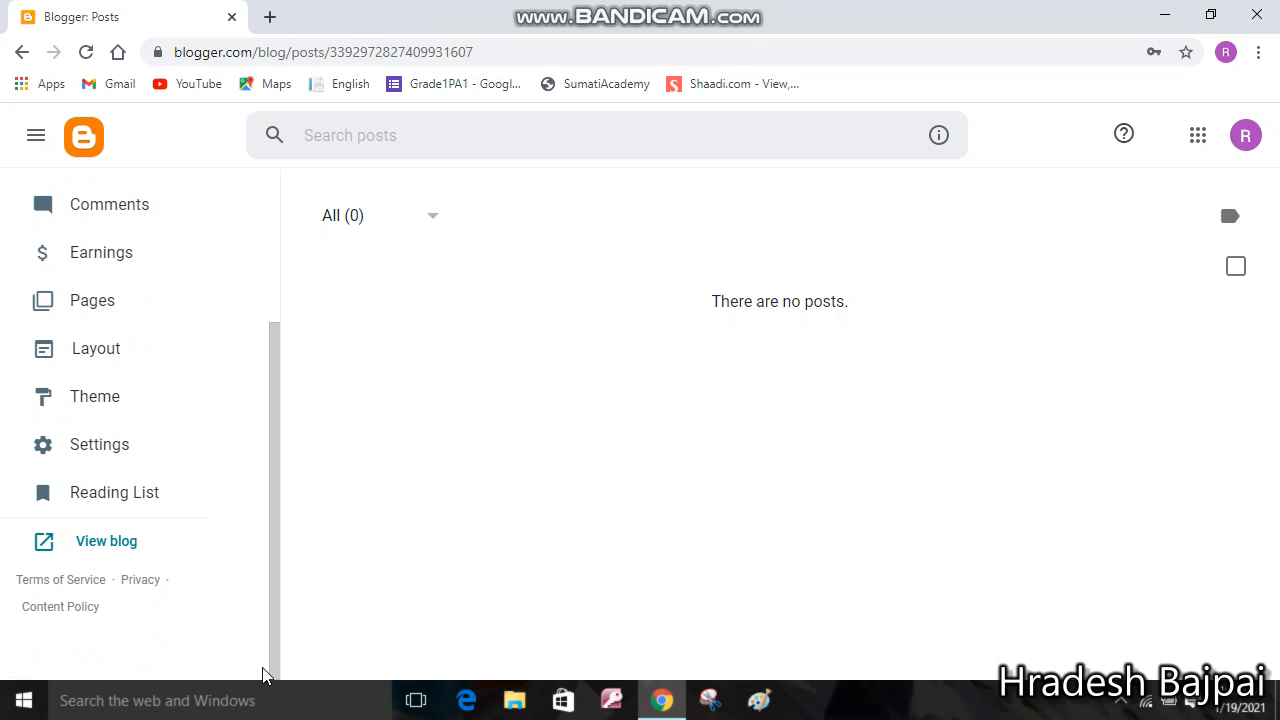
left_click(85, 549)
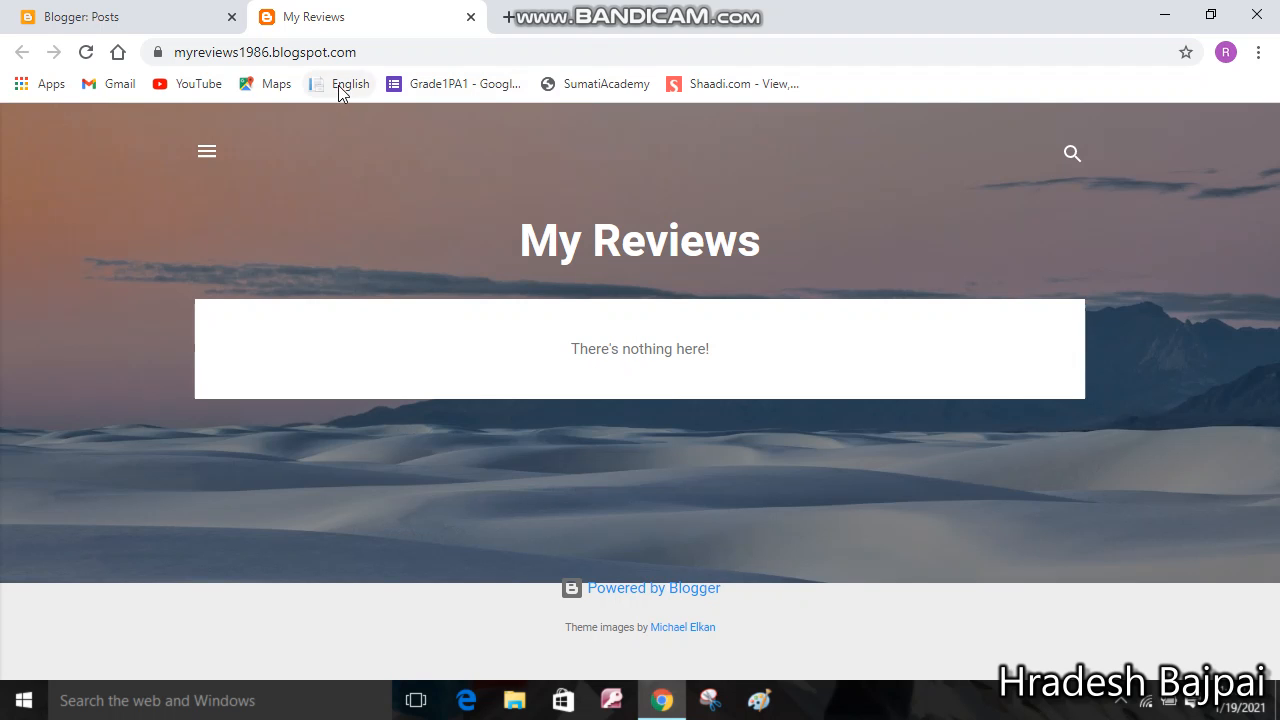
left_click(204, 155)
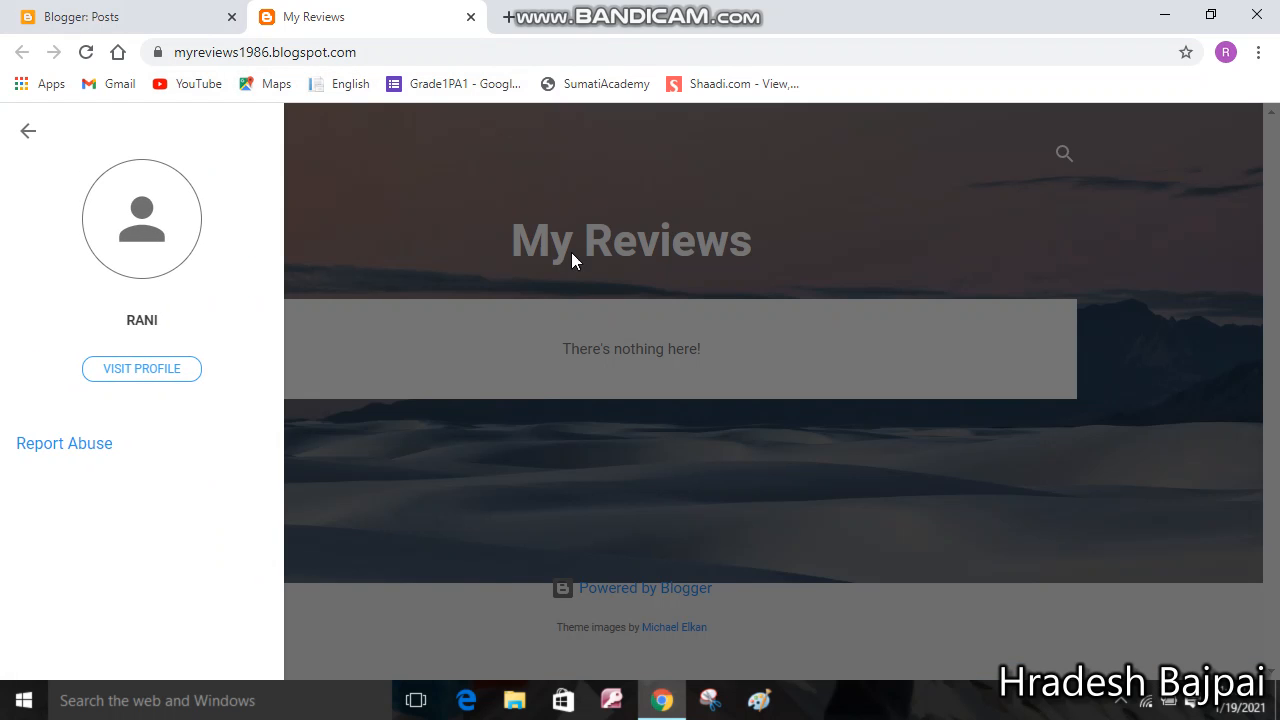
left_click(511, 352)
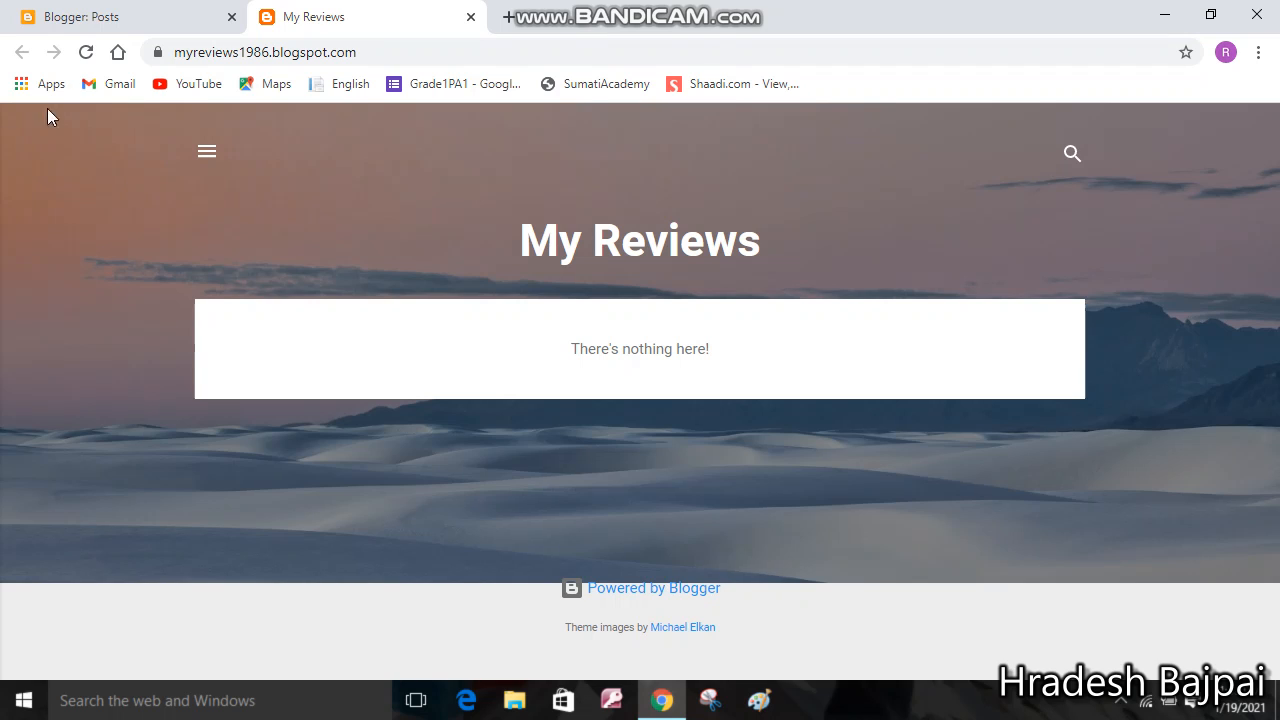
left_click(470, 17)
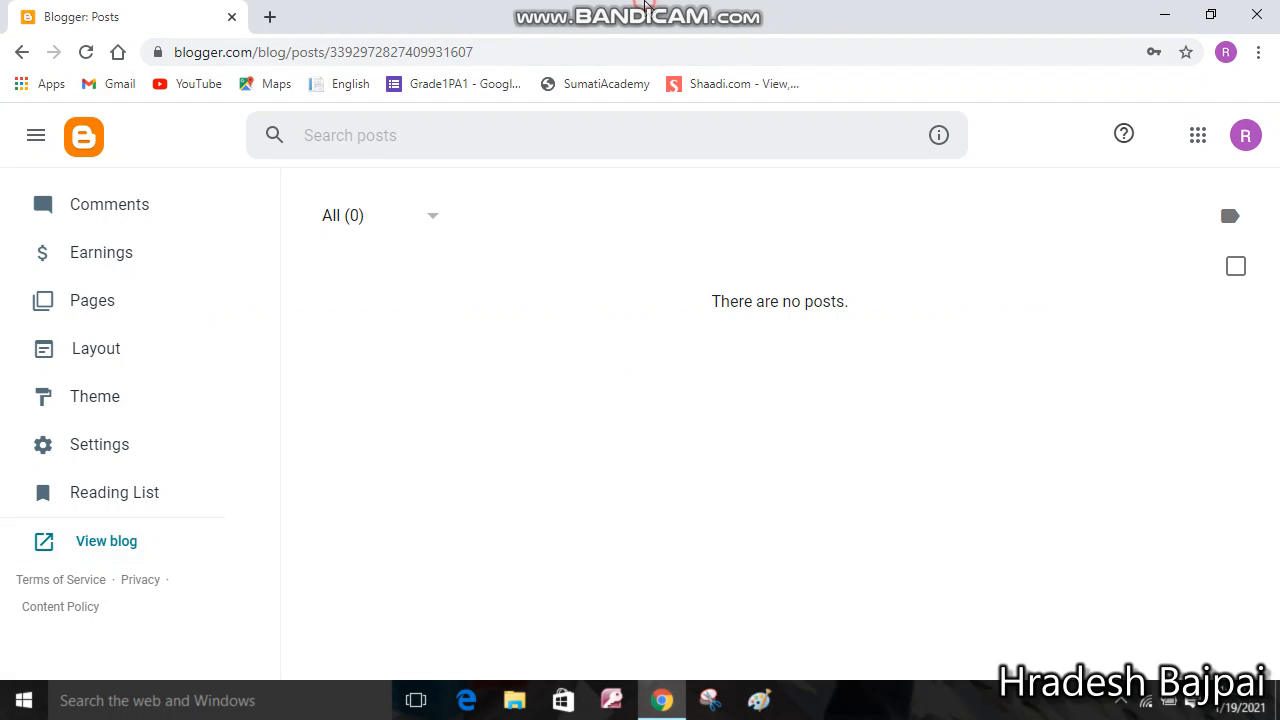
mouse_move(645, 5)
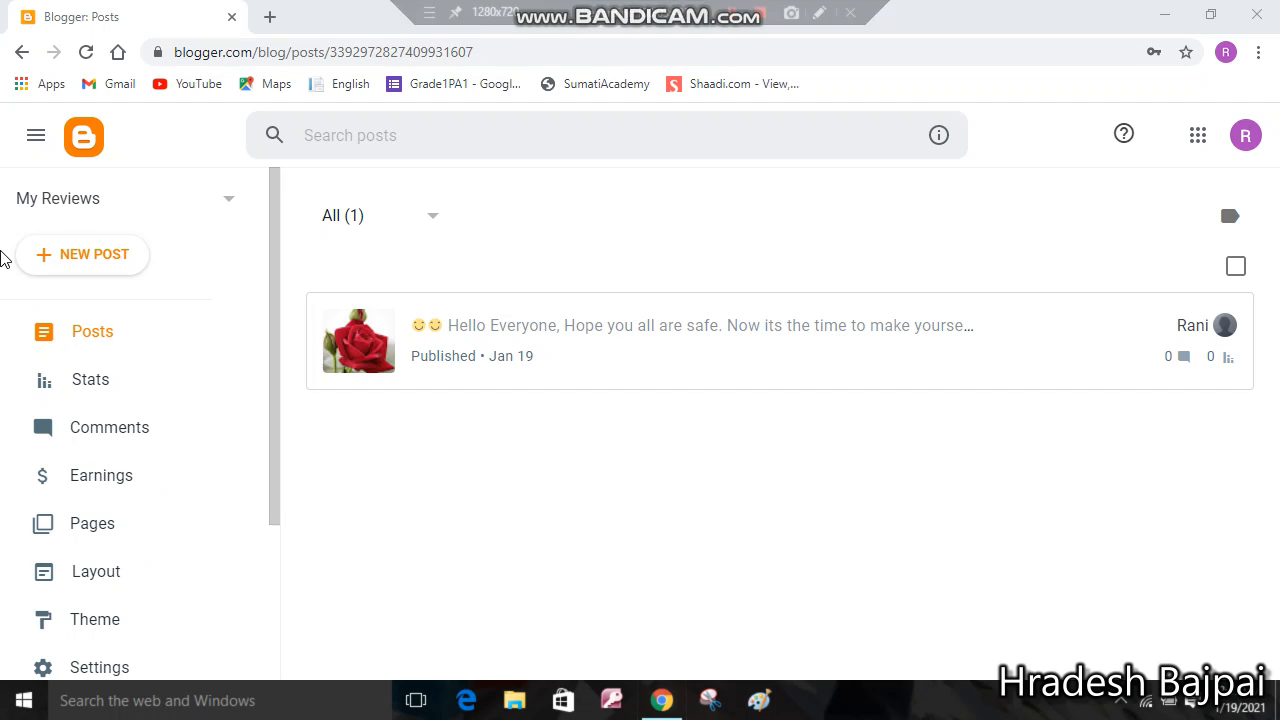
Start a new post for My Reviews and clear a test 'H' from its body
left_click(55, 258)
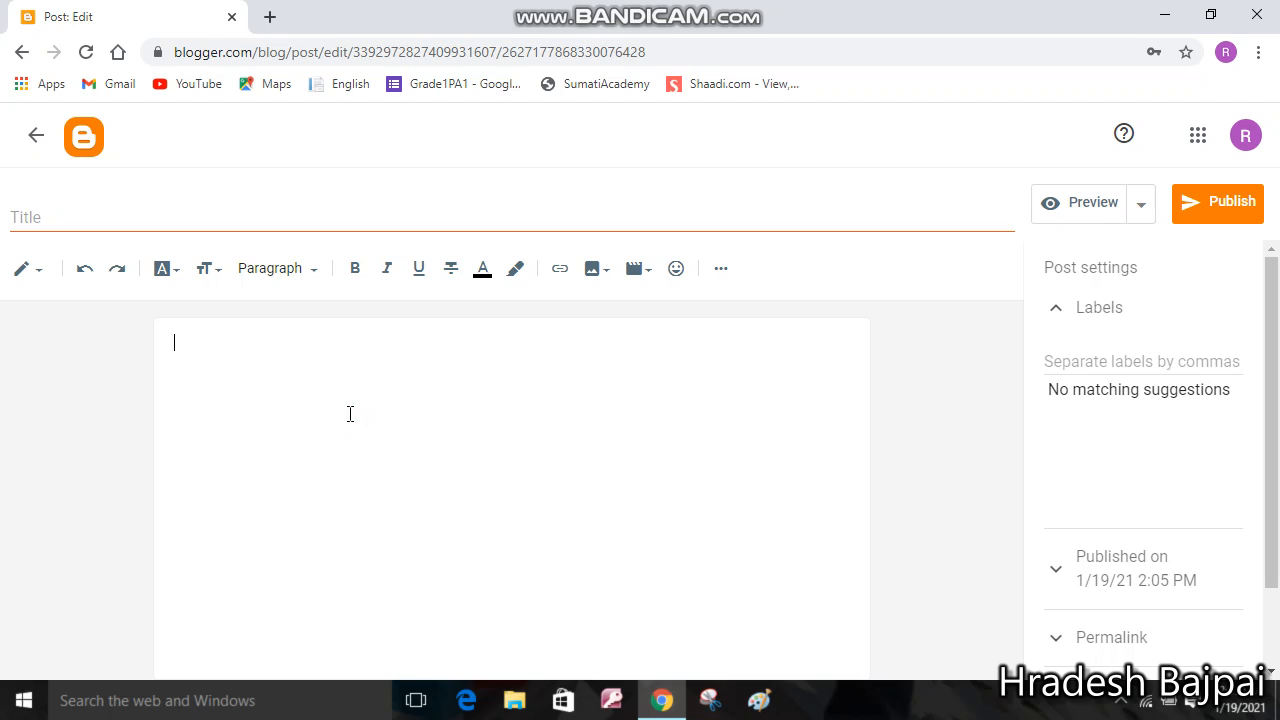
type("H")
key("BackSpace")
key("BackSpace")
Set the post text font to Times and the text size to Largest
left_click(176, 272)
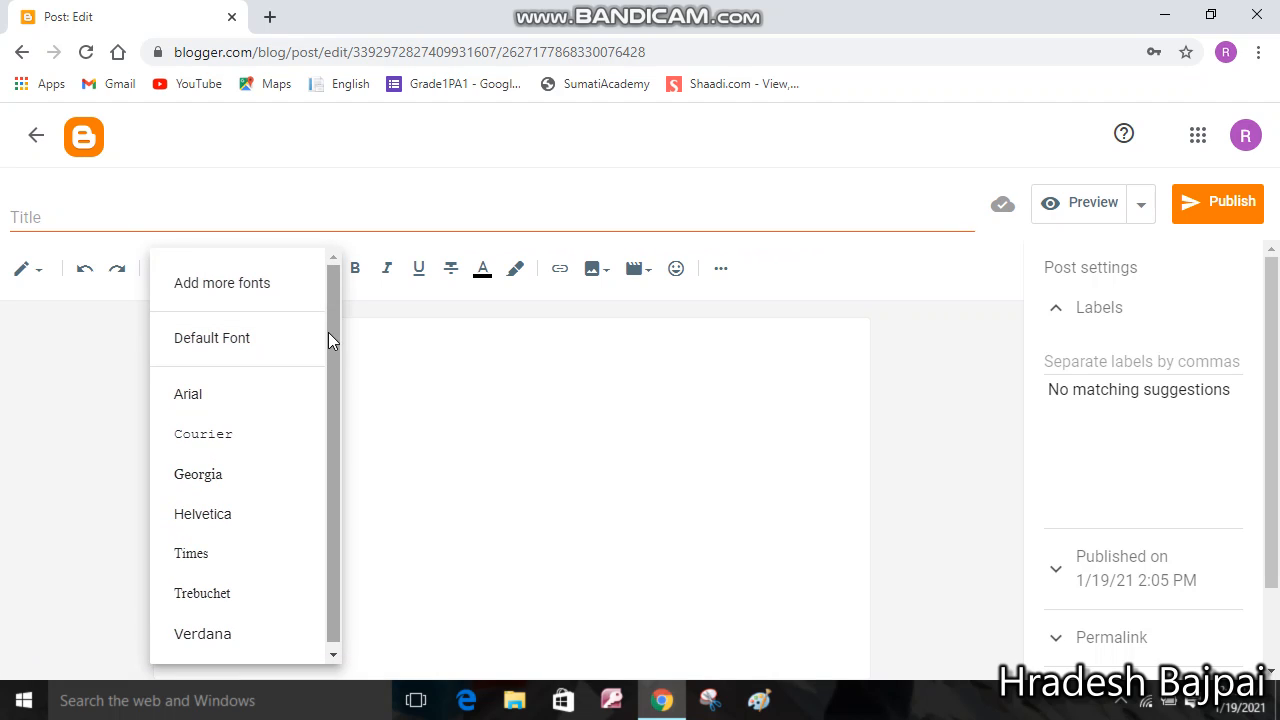
left_click(218, 553)
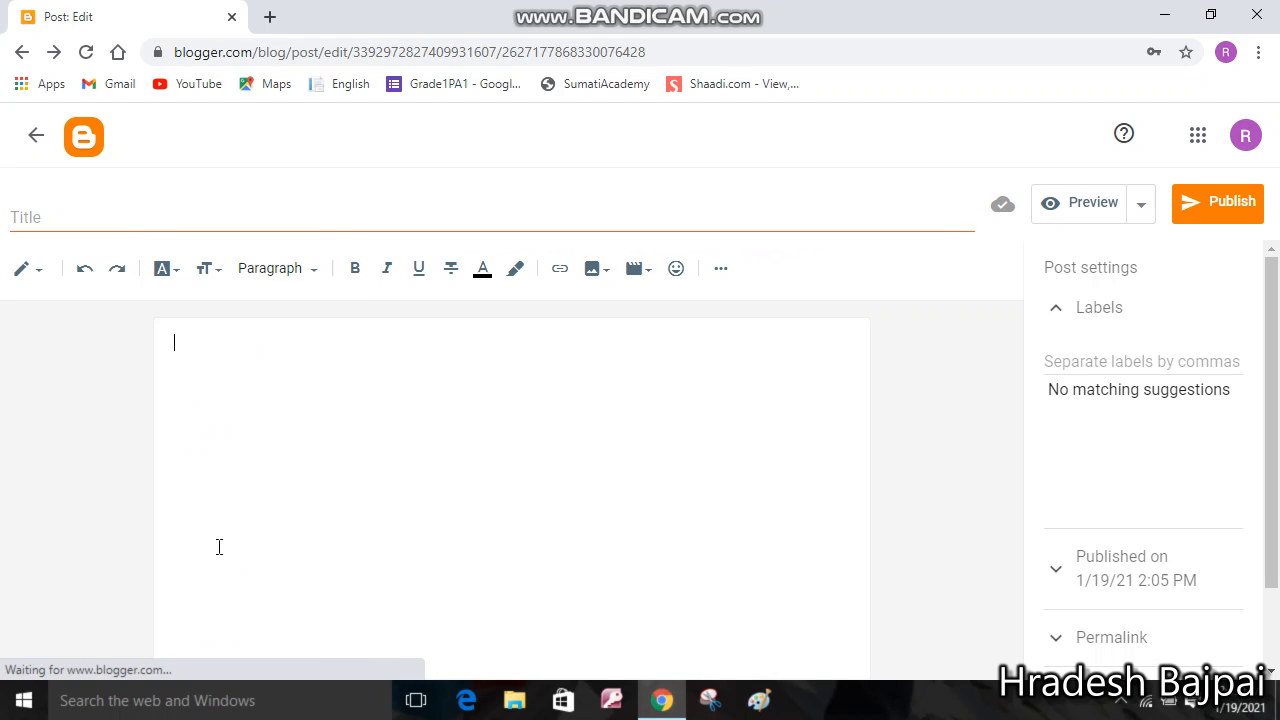
left_click(215, 268)
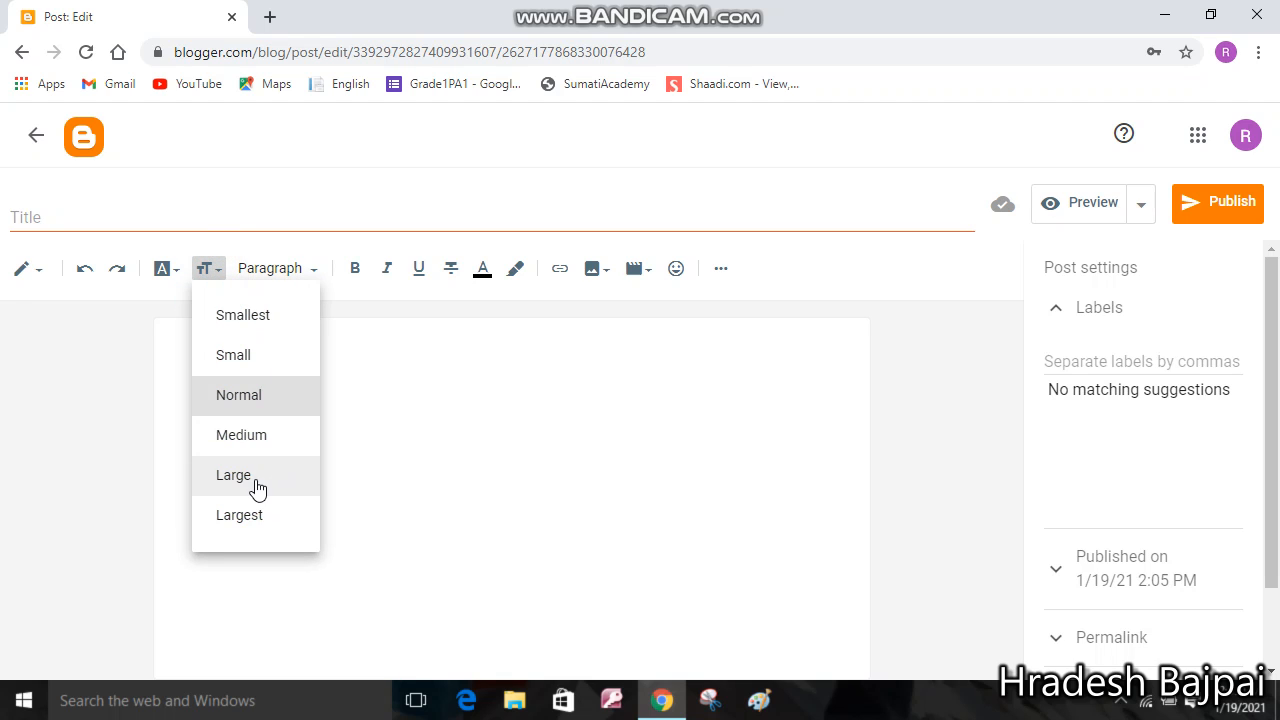
left_click(254, 490)
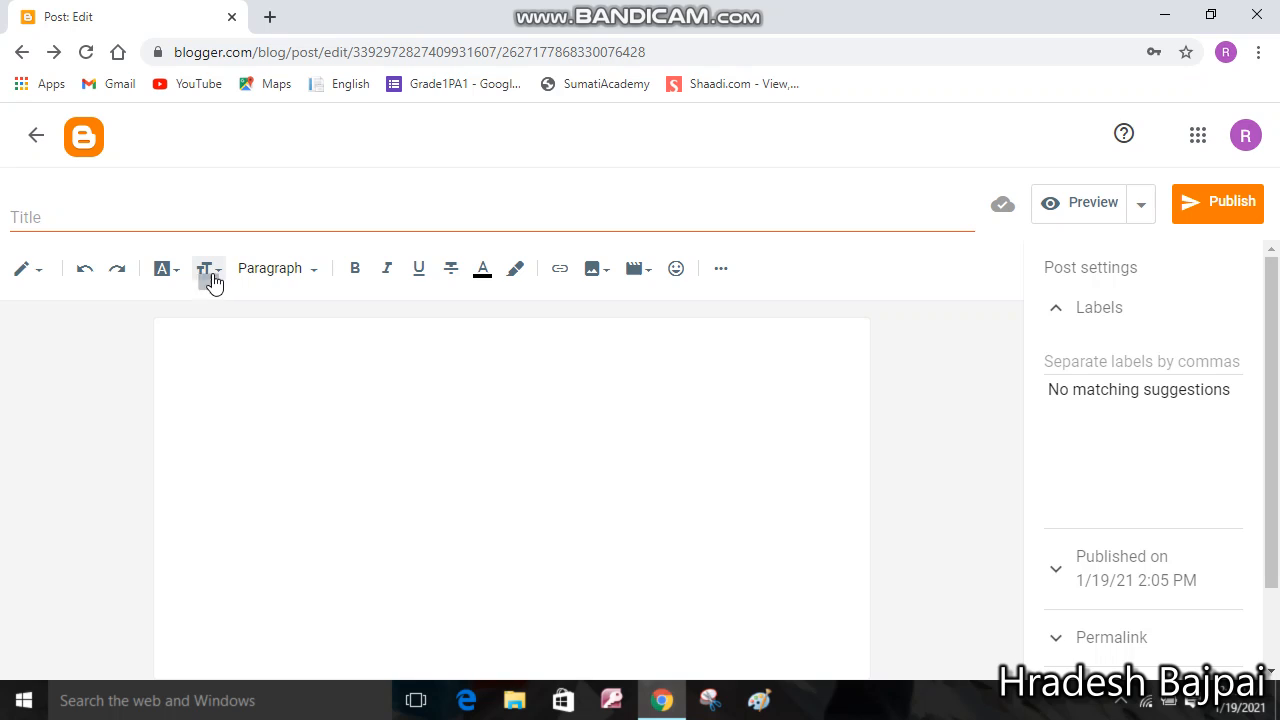
left_click(210, 272)
left_click(242, 522)
Write 'Hi Everyone,' then, on a new line, 'In my blog i am going to share my reviews on new OPPO A83'
type("Hi")
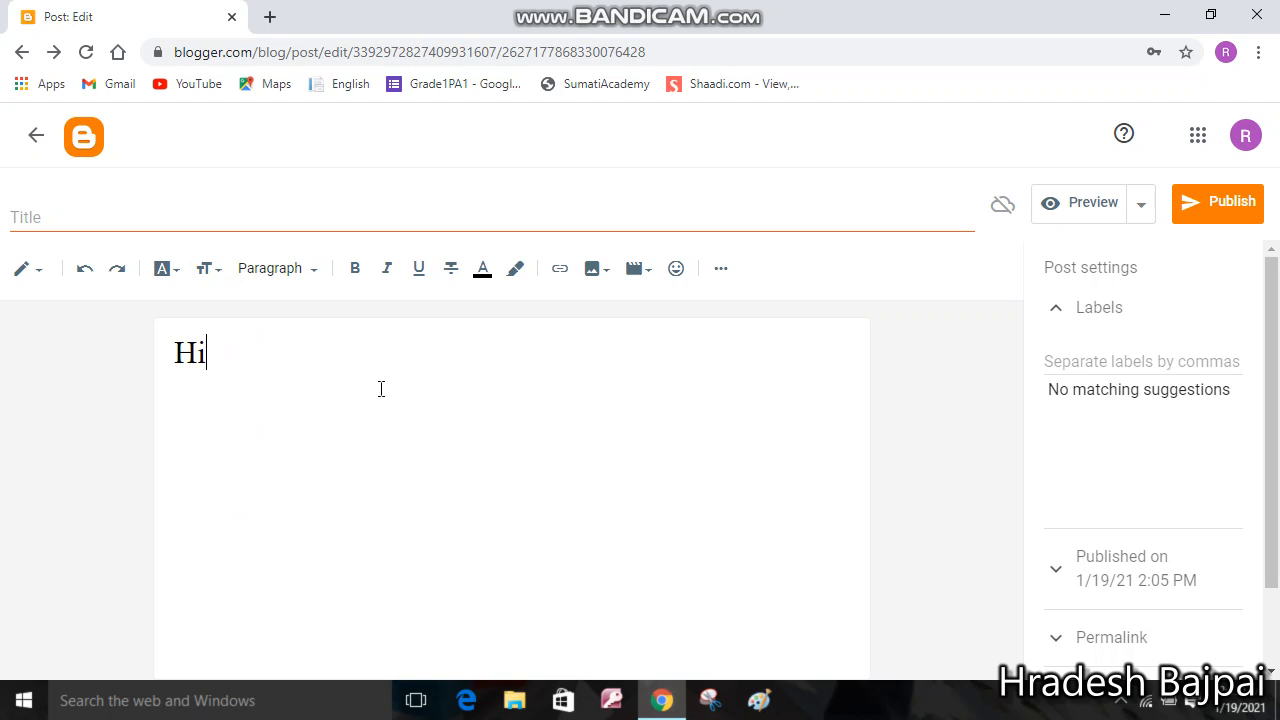
type(" Everyo")
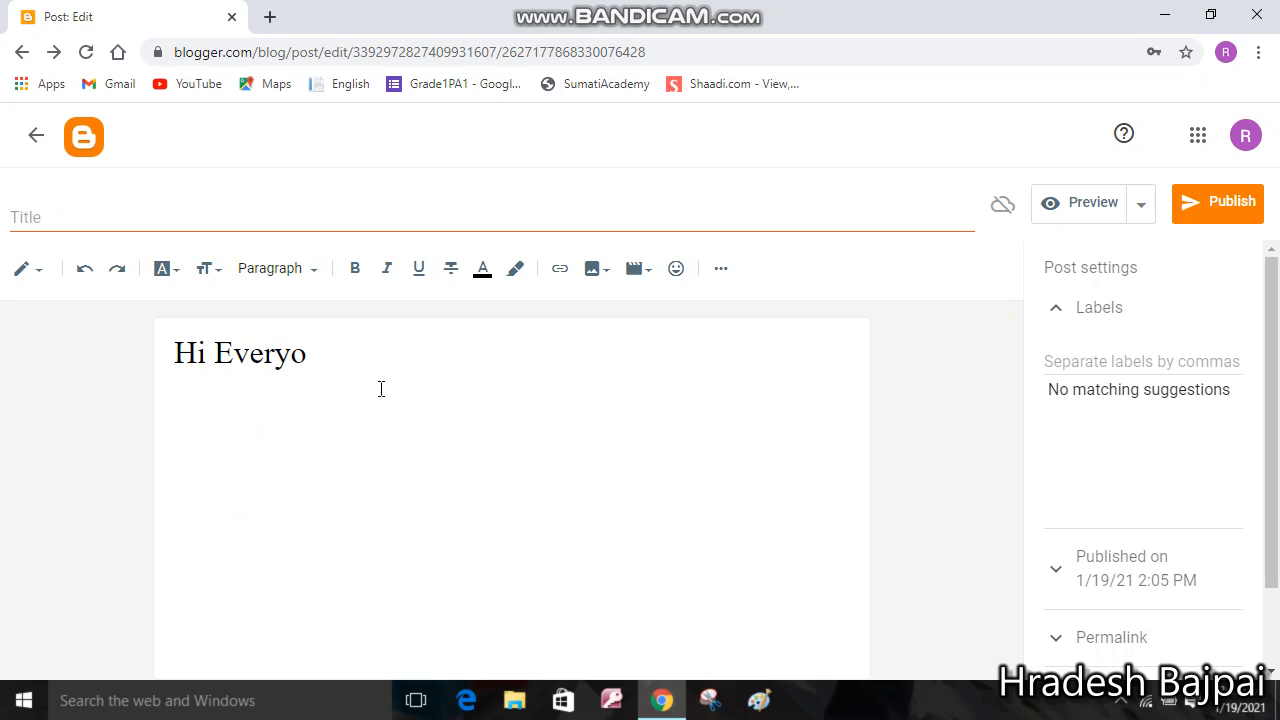
type("ne, Hop")
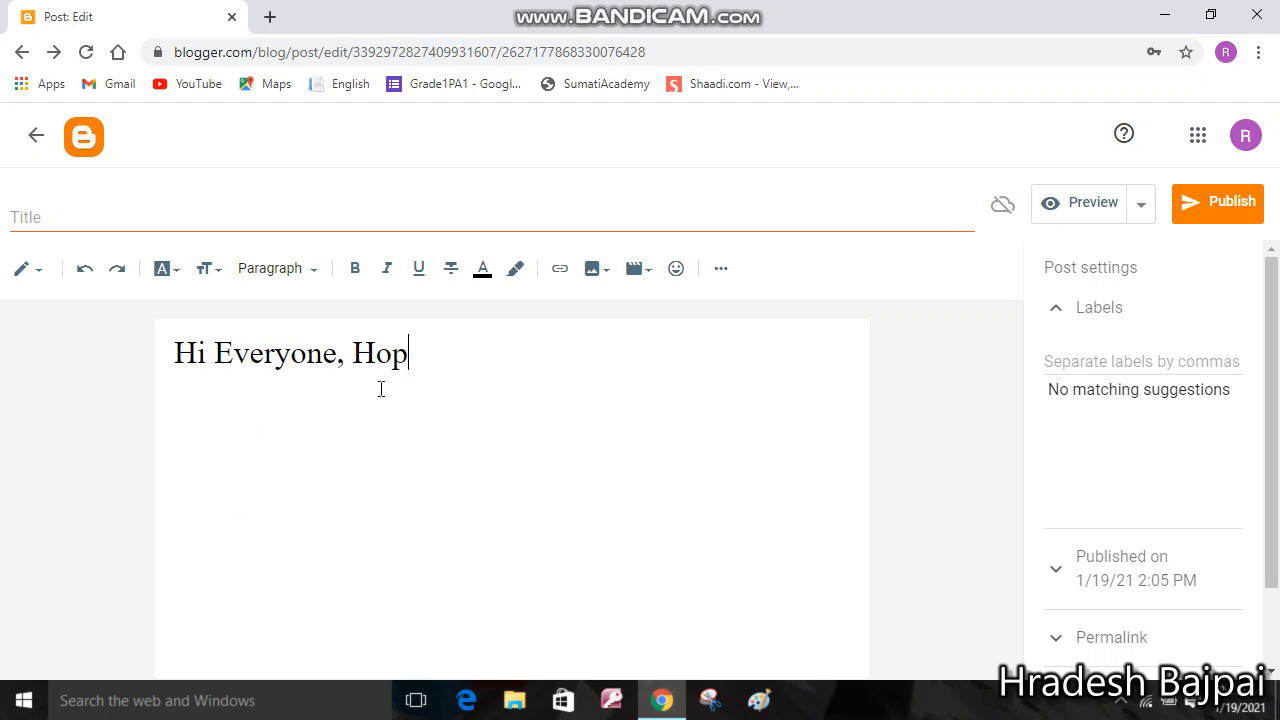
type("e you alln")
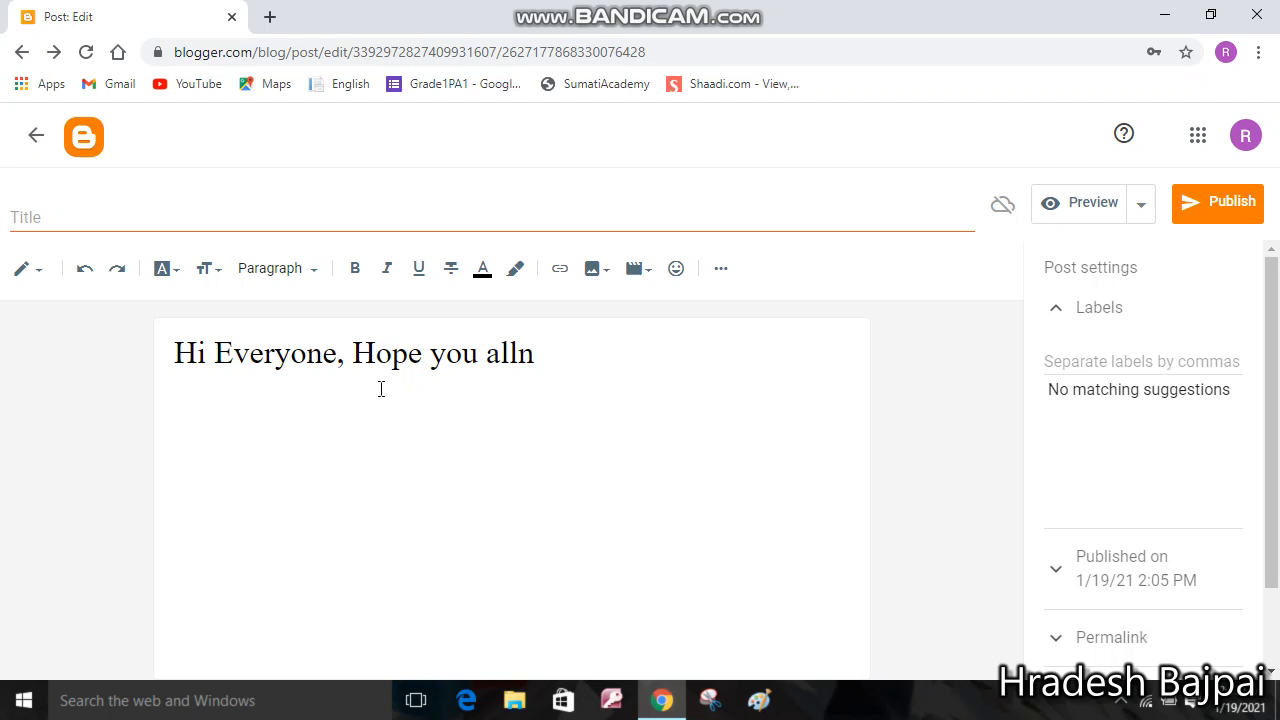
key("BackSpace")
key("BackSpace")
key("BackSpace")
key("BackSpace")
key("BackSpace")
key("BackSpace")
key("BackSpace")
key("BackSpace")
key("BackSpace")
key("BackSpace")
key("BackSpace")
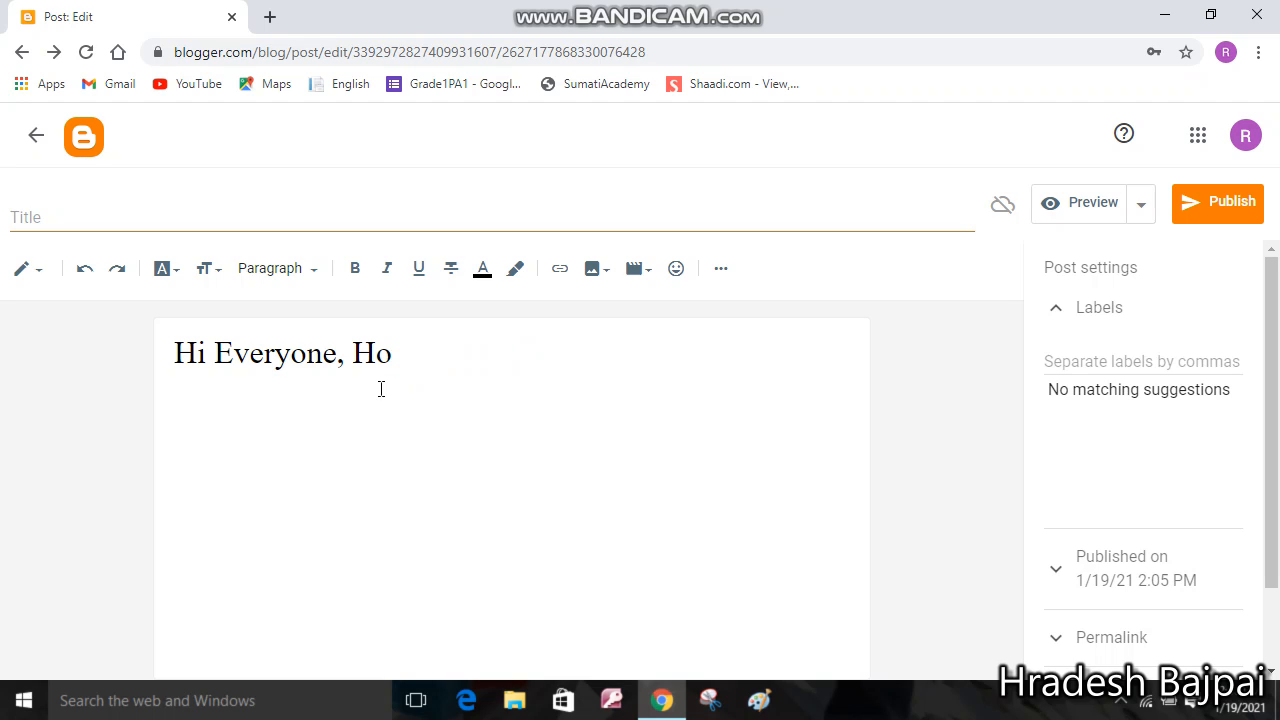
key("BackSpace")
key("BackSpace")
key("Return")
type("In my b")
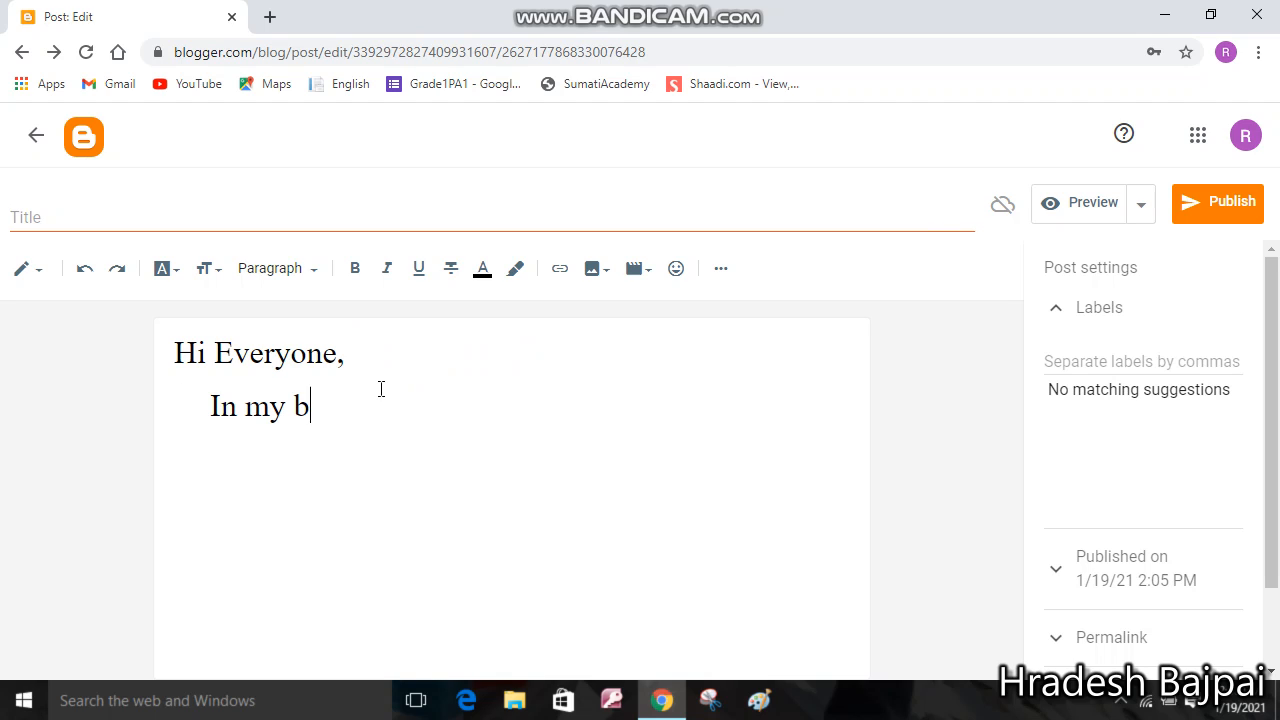
type("log i am going ")
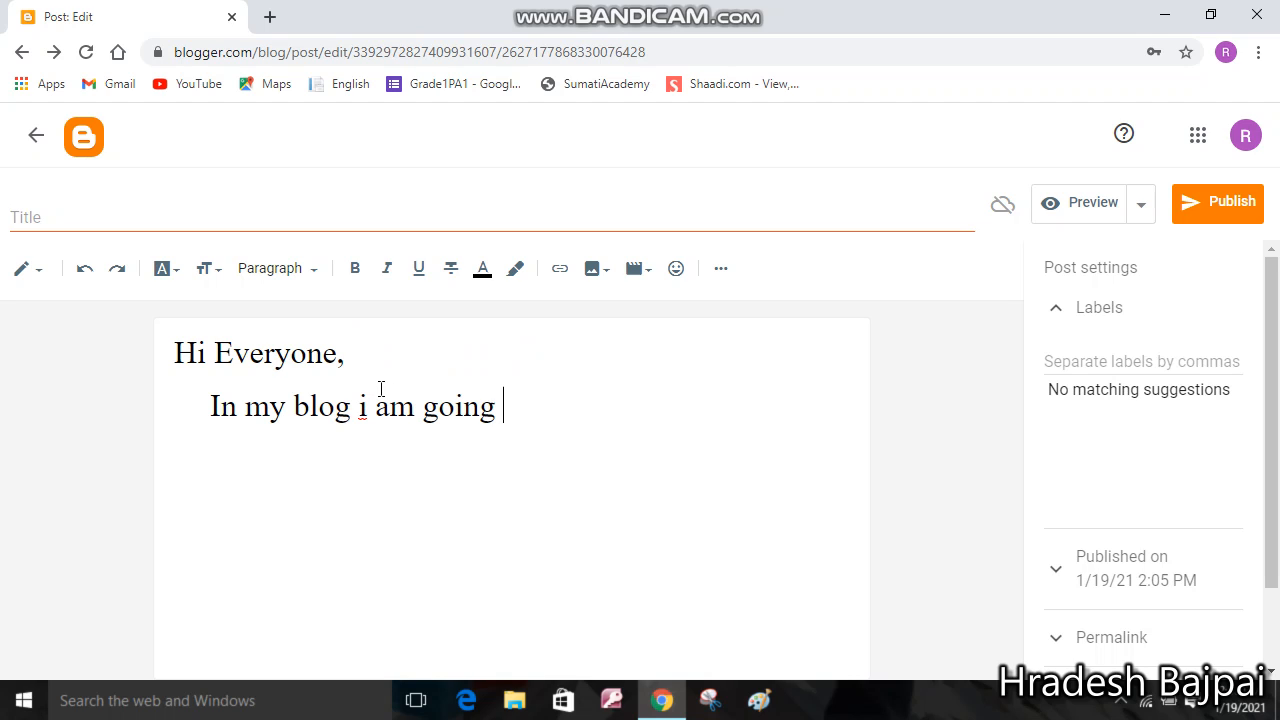
type("to share ")
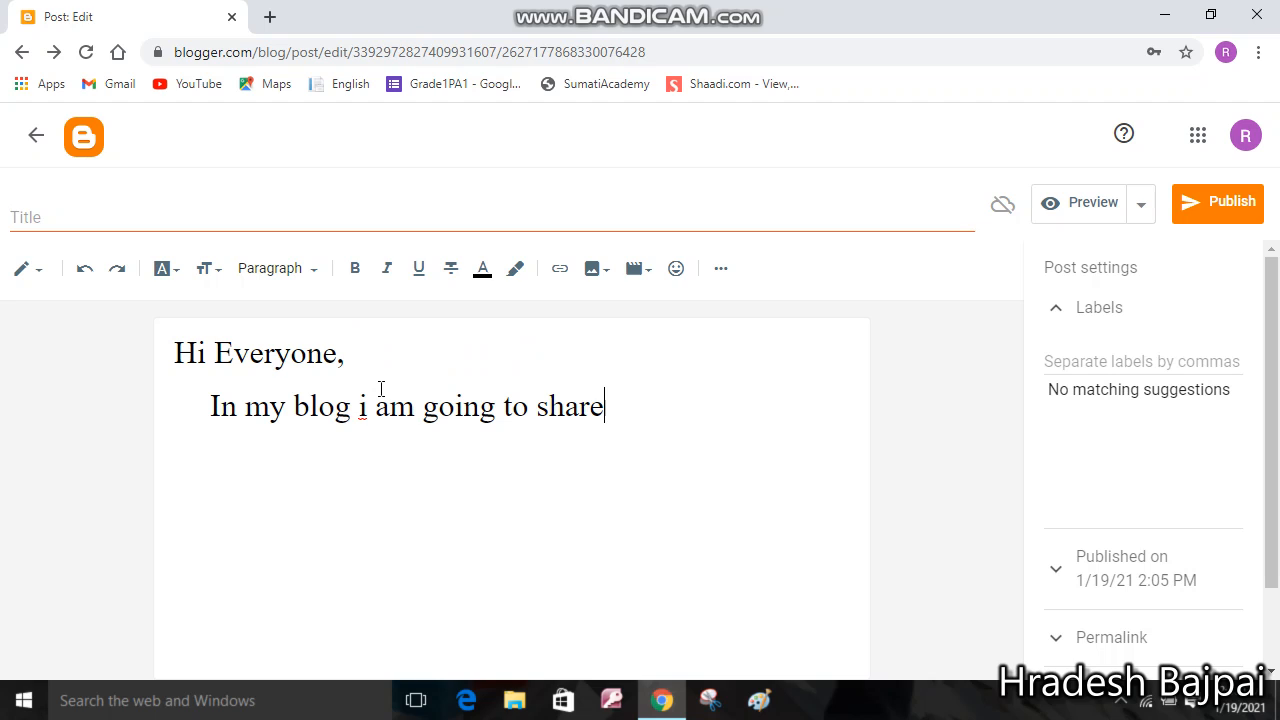
type("my review")
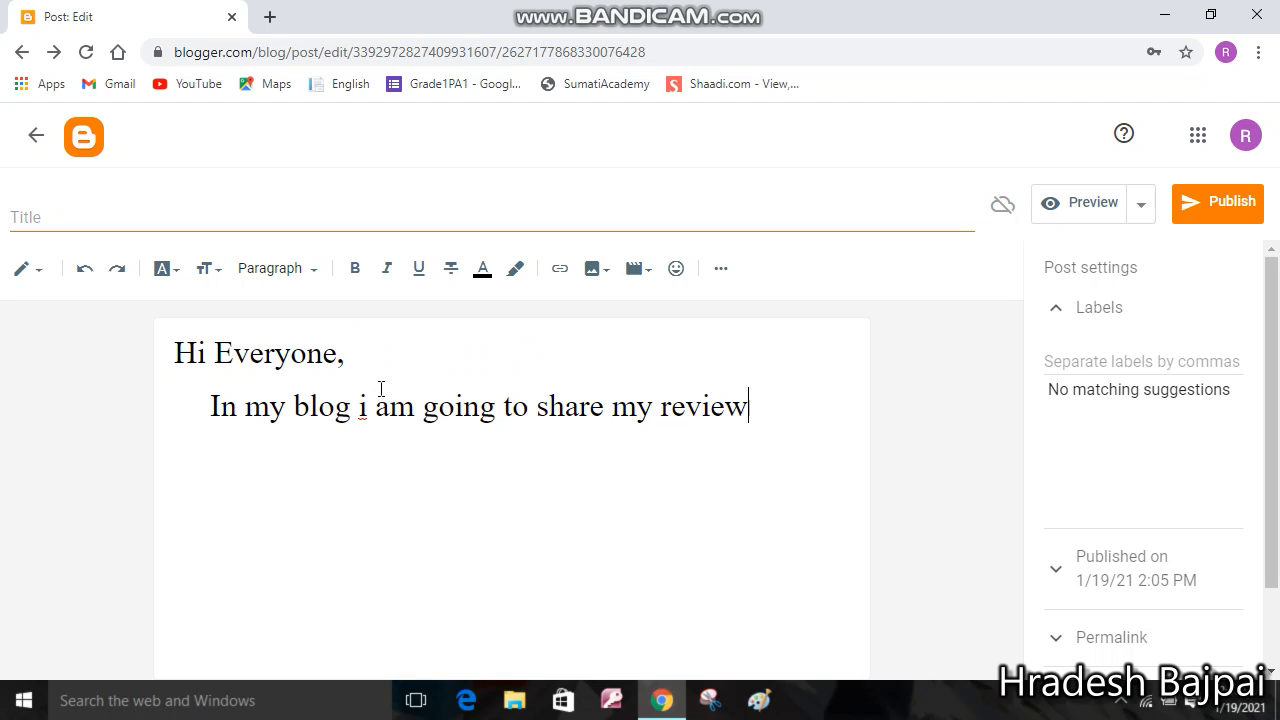
type("s on new")
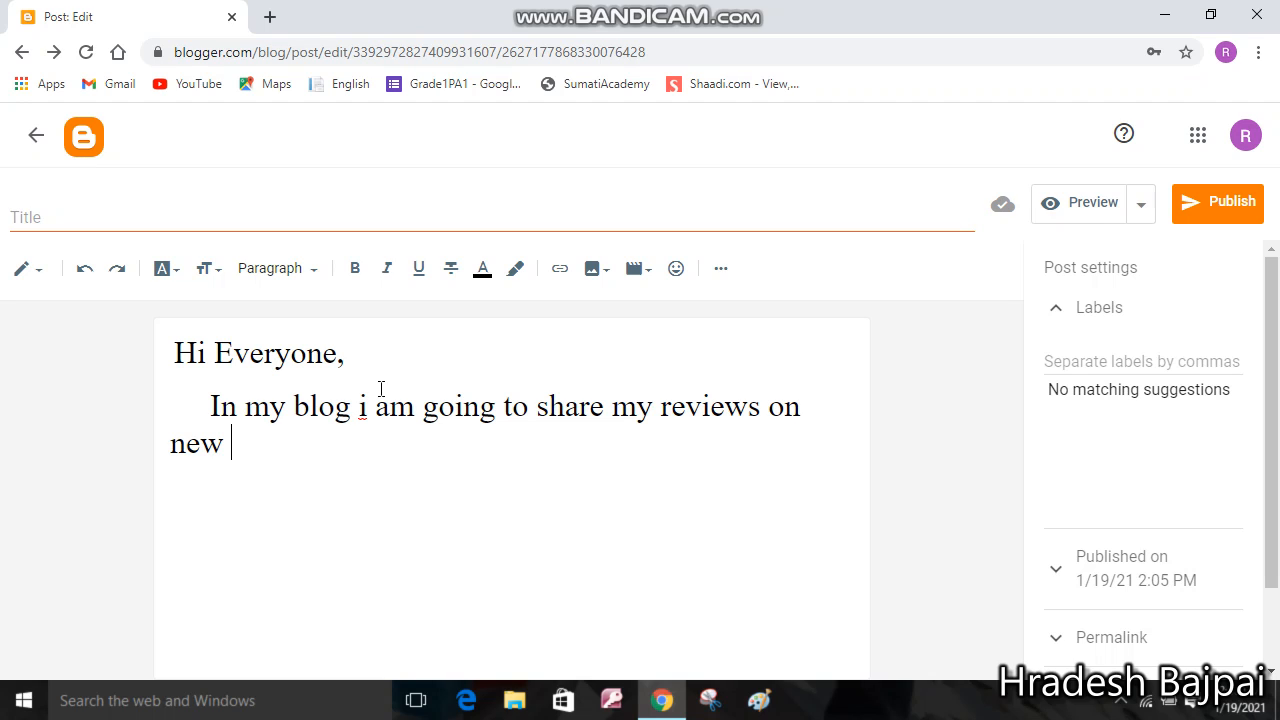
type("OPPO A")
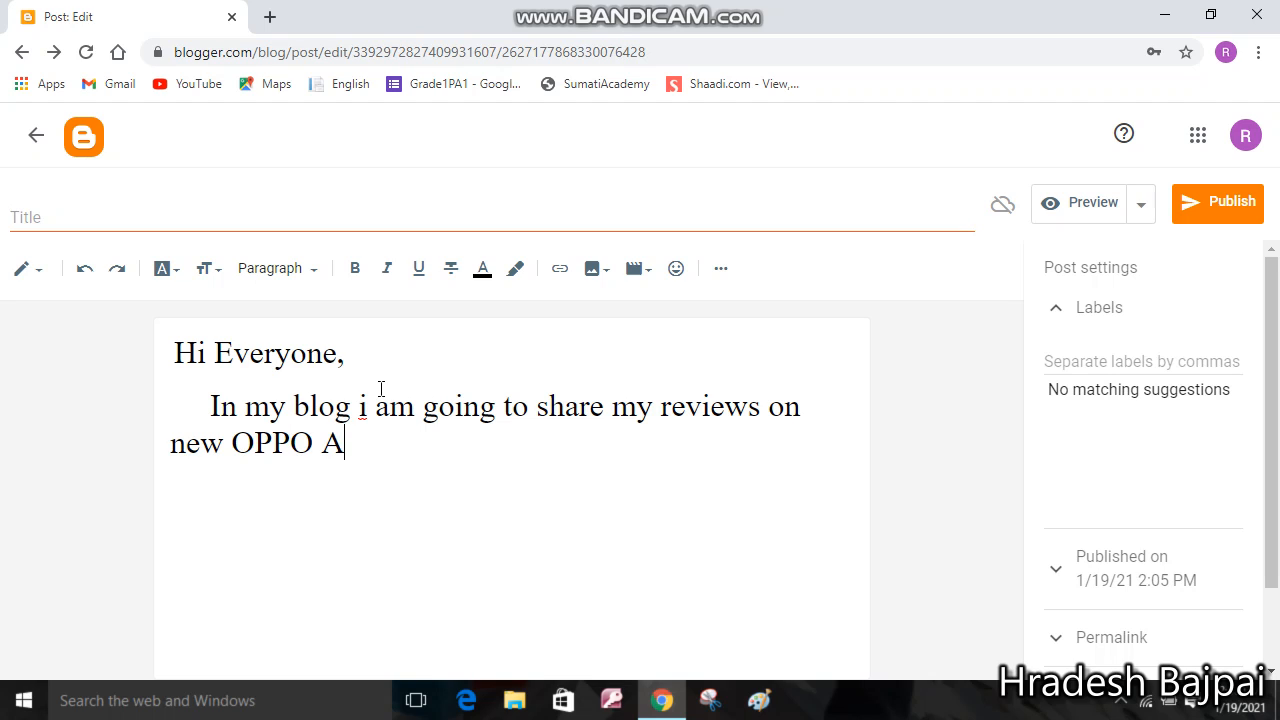
type("83")
Remove the indent before 'In my blog…' and add an empty line after 'A83.'
left_click(211, 406)
key("BackSpace")
key("BackSpace")
key("BackSpace")
key("BackSpace")
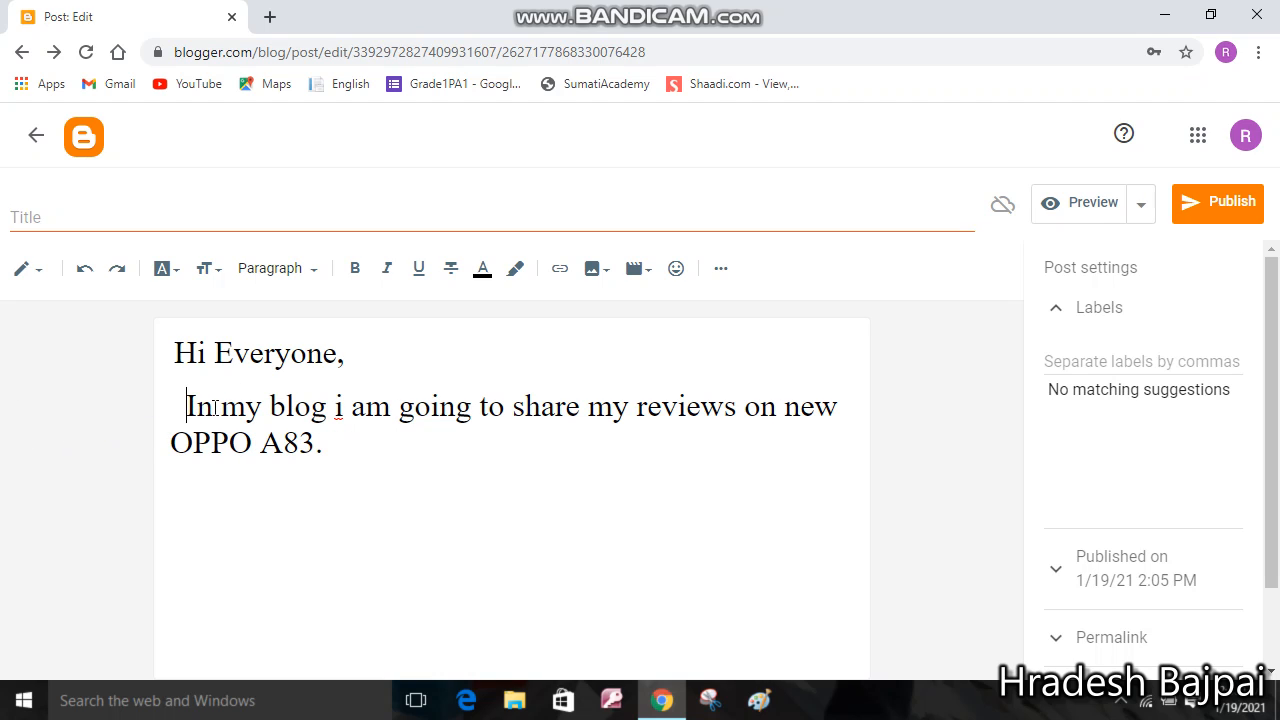
key("BackSpace")
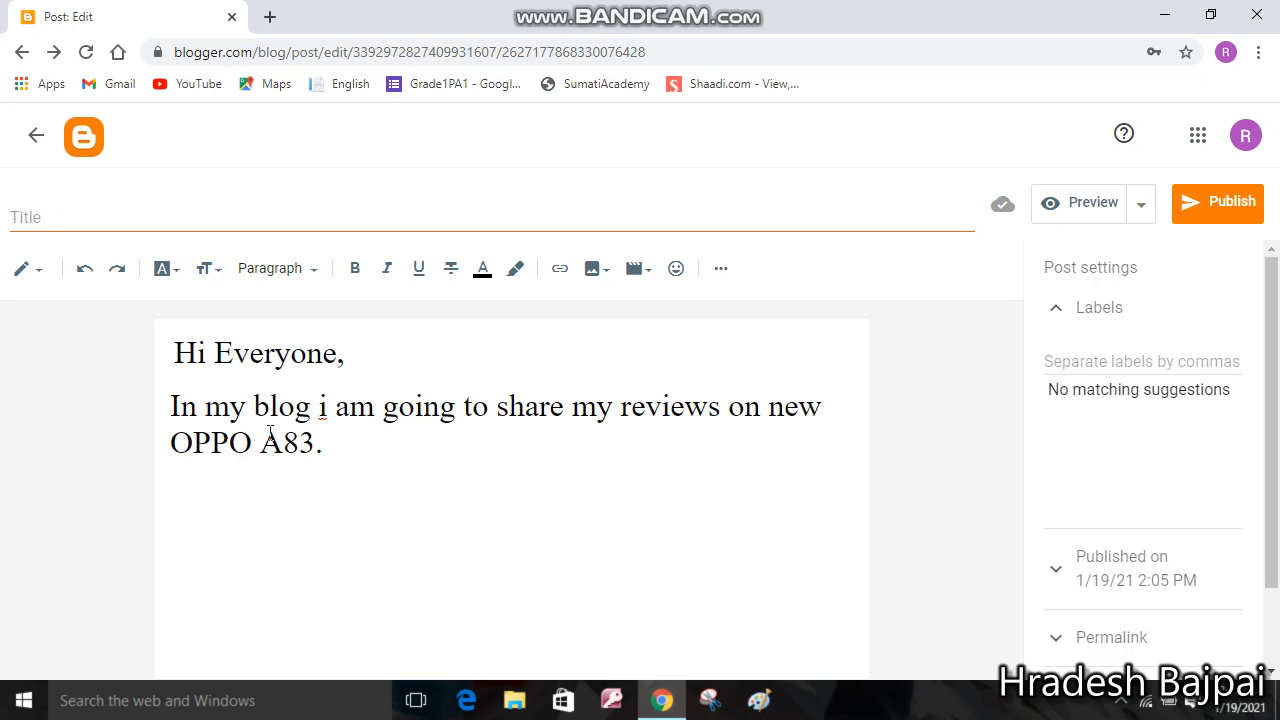
left_click(345, 459)
key("Return")
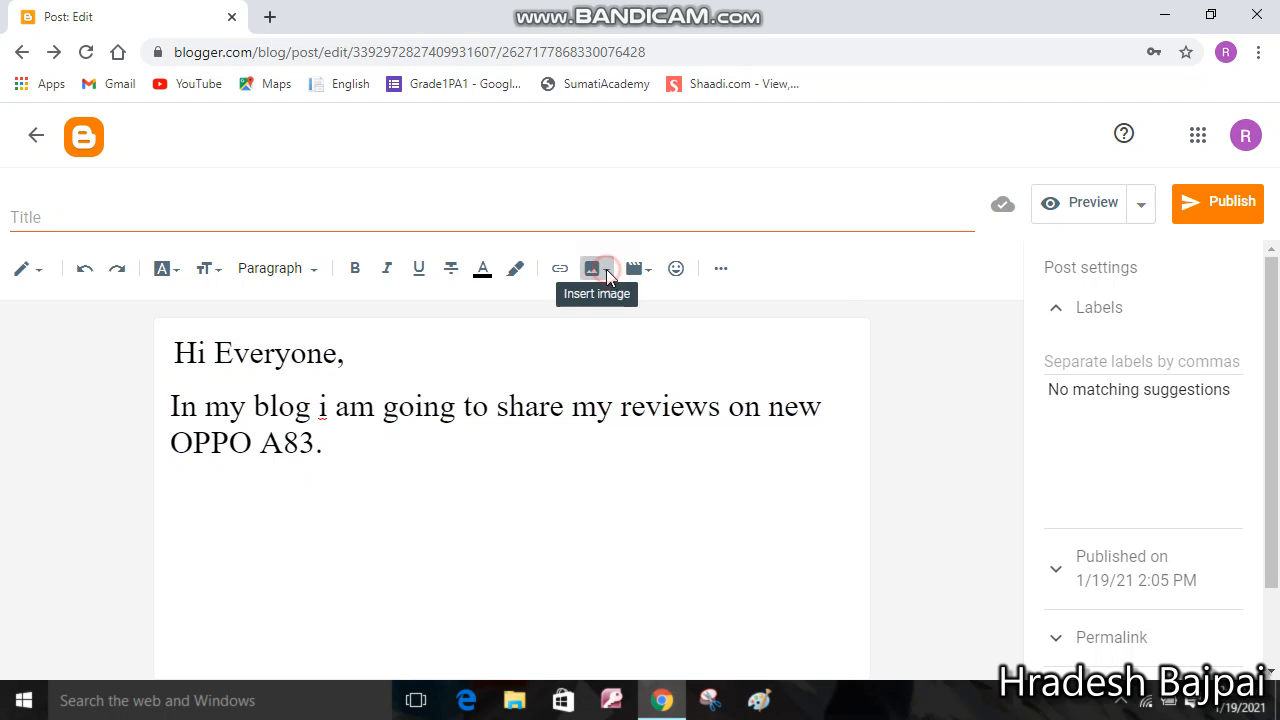
Upload nature.jpg from the computer and insert the flower image below the OPPO A83 sentence
left_click(604, 270)
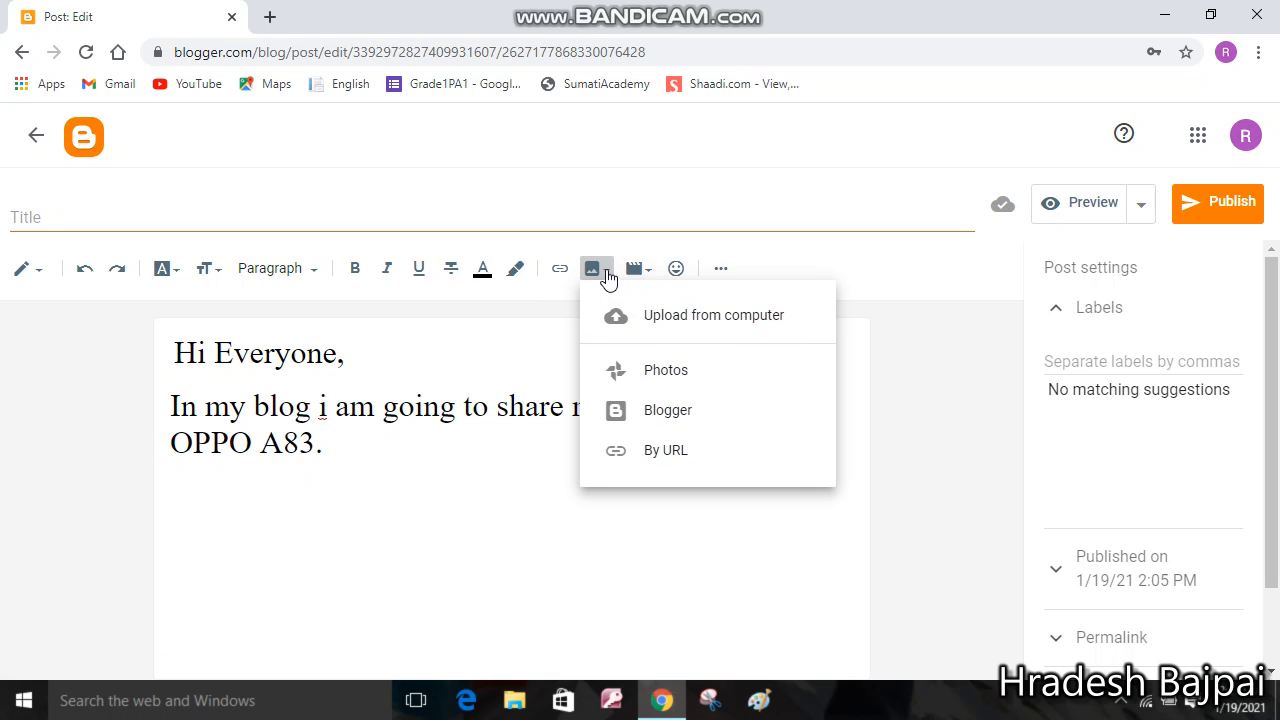
left_click(655, 315)
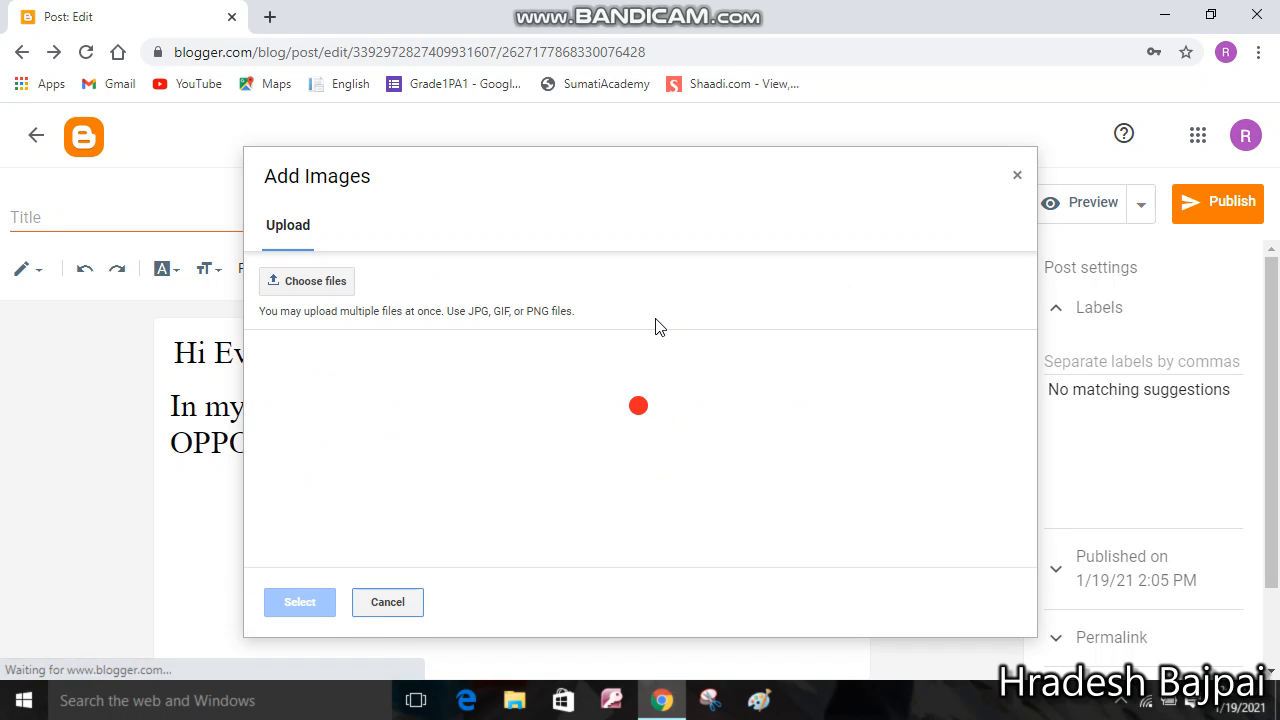
left_click(315, 281)
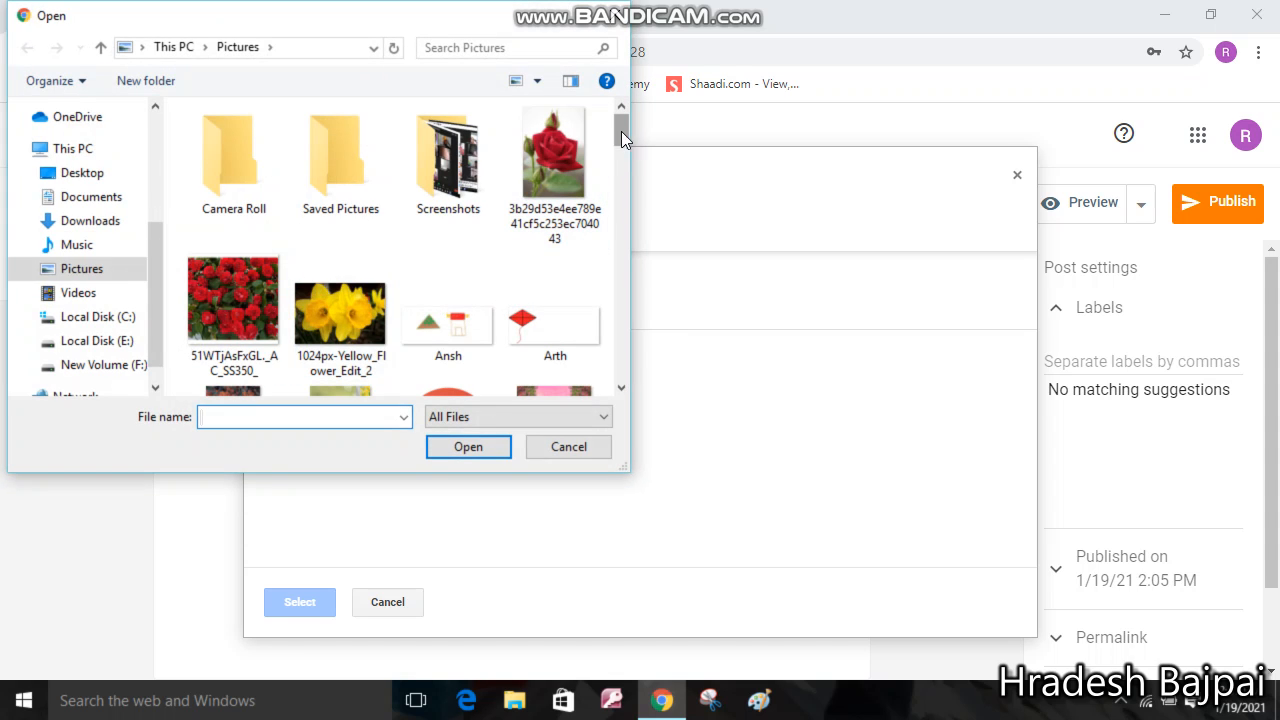
left_click_drag(623, 127, 615, 291)
double_click(223, 317)
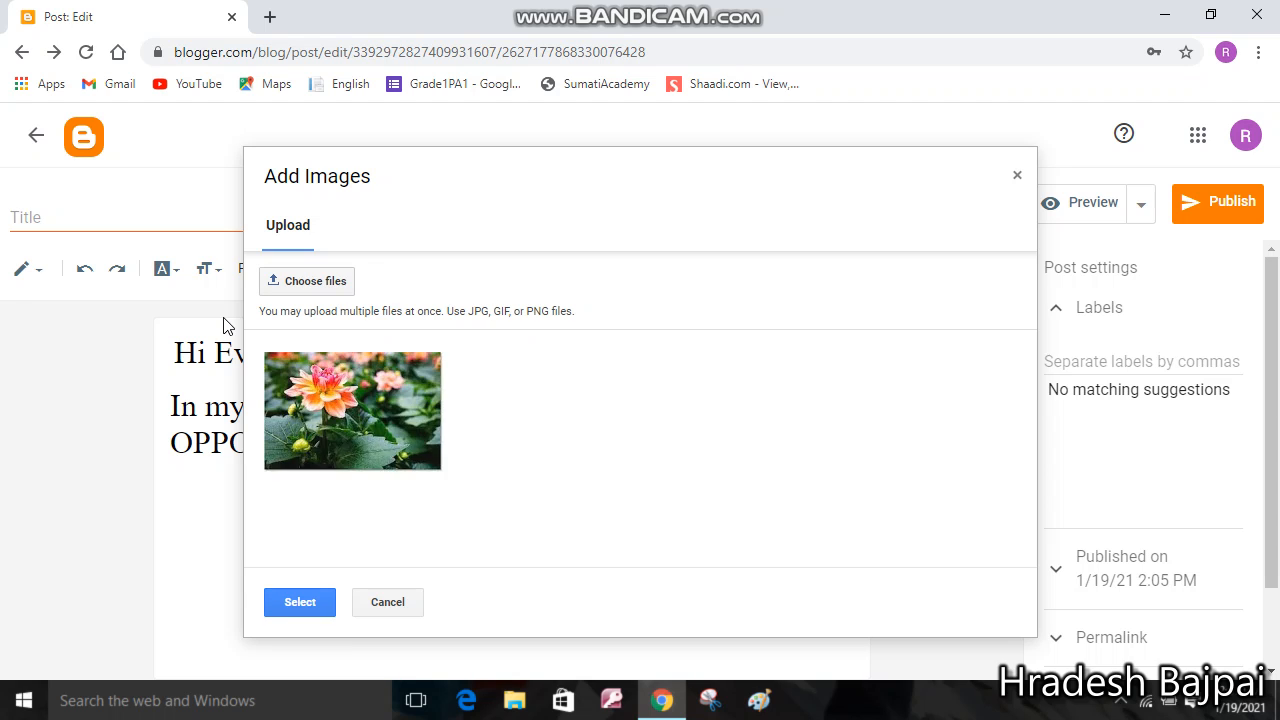
left_click(299, 603)
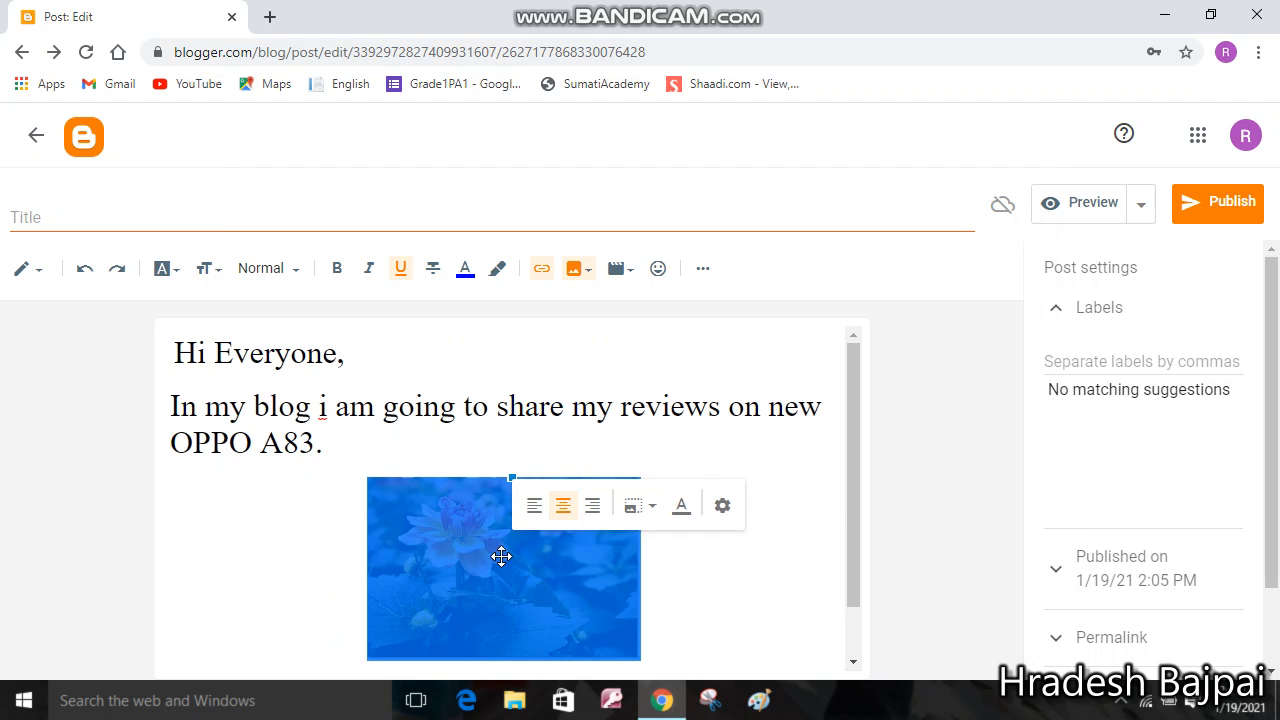
Enlarge the flower image by dragging its resize handles, then align it left
left_click(483, 546)
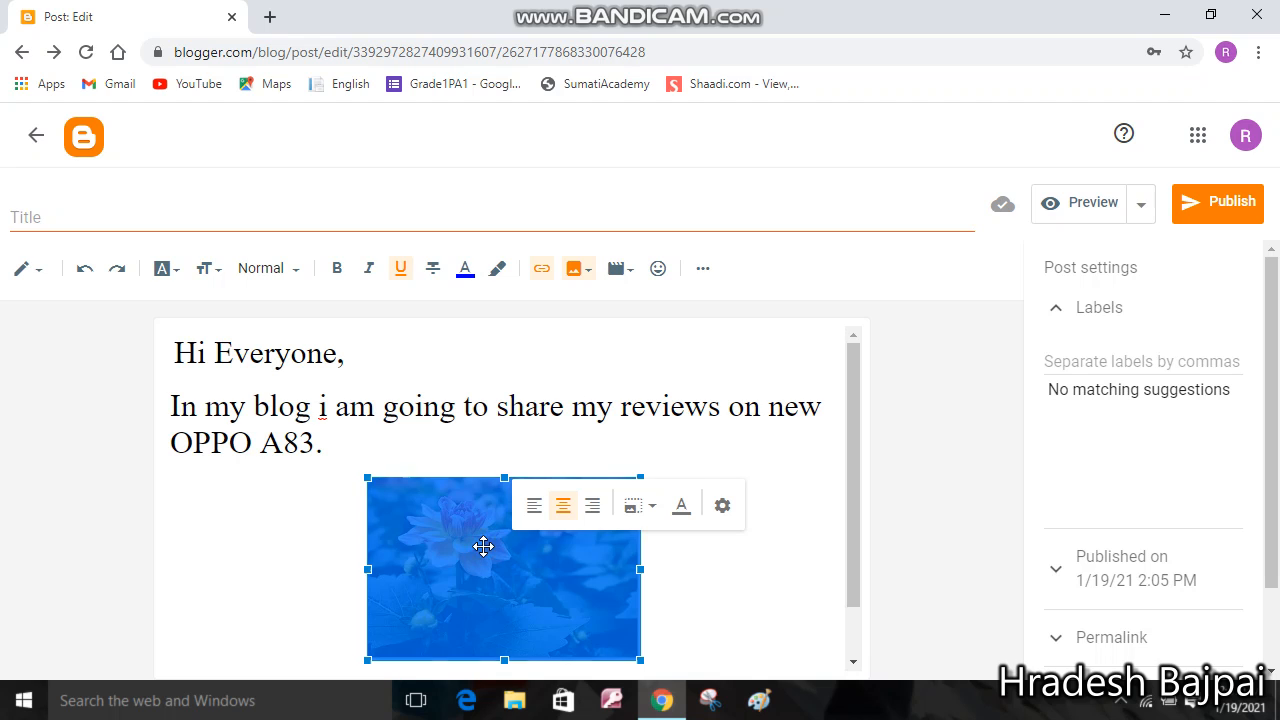
left_click(368, 570)
left_click_drag(368, 570, 300, 563)
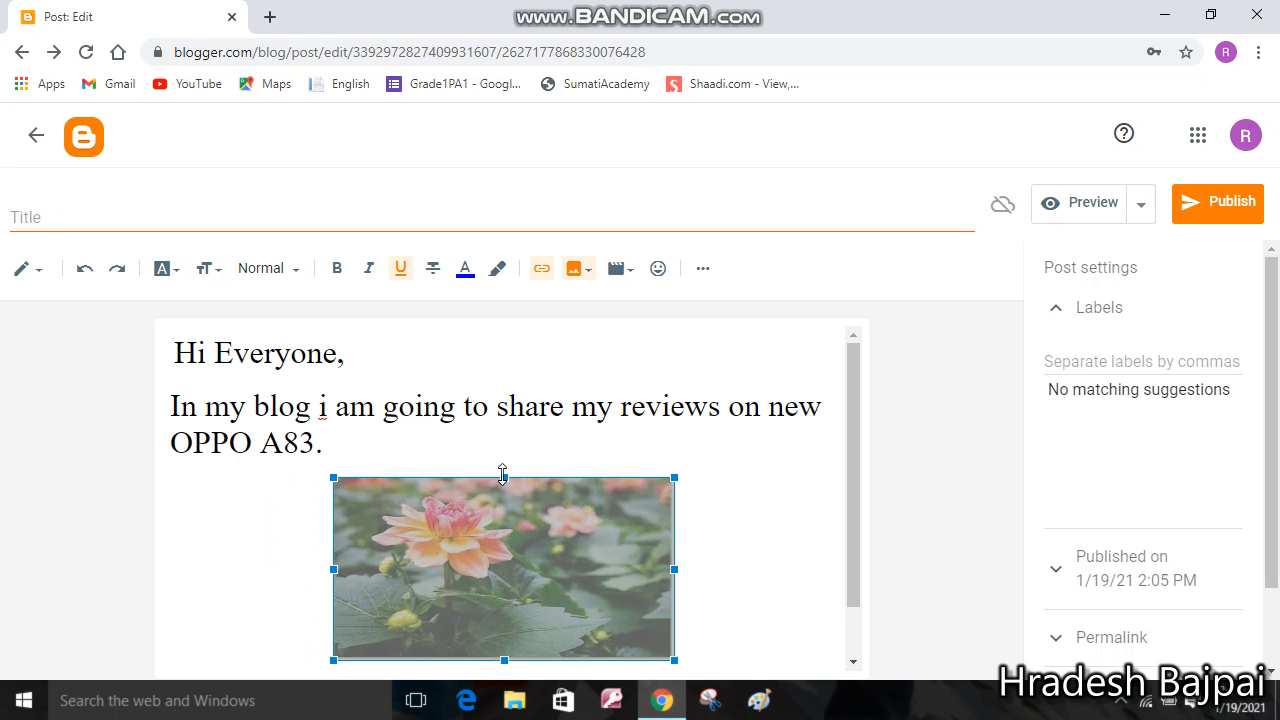
left_click_drag(504, 477, 504, 463)
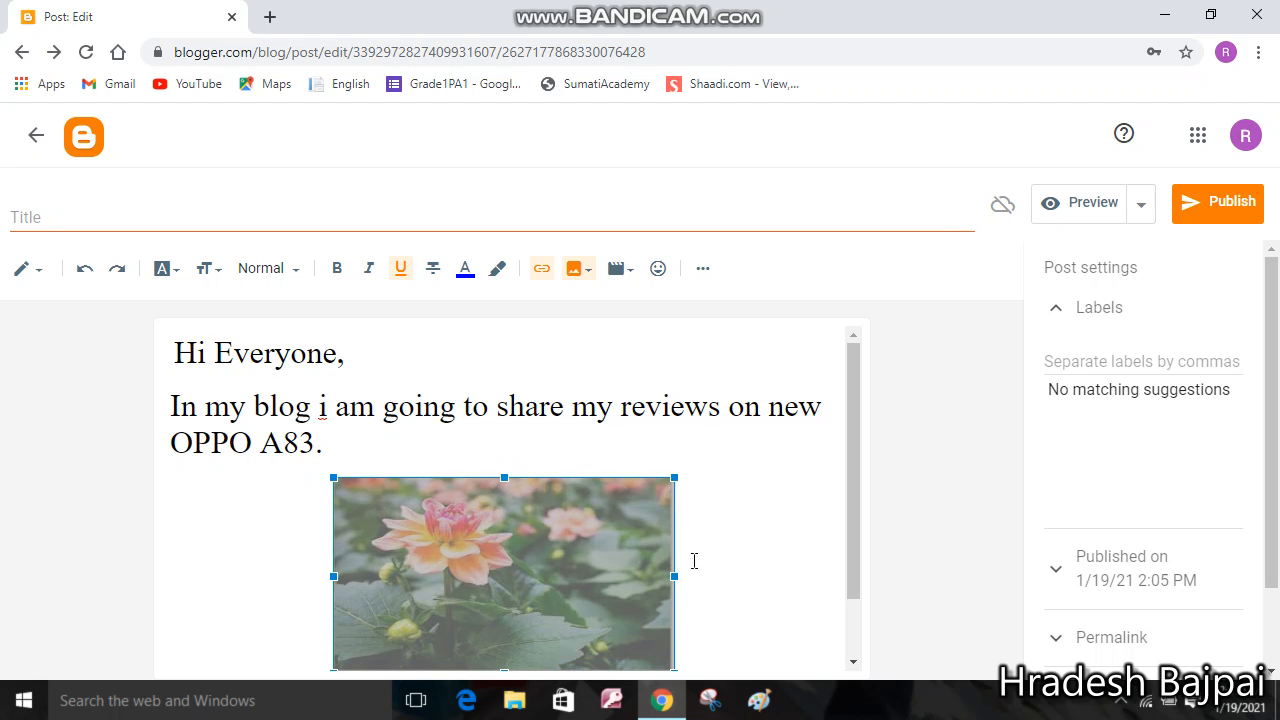
left_click_drag(672, 576, 650, 576)
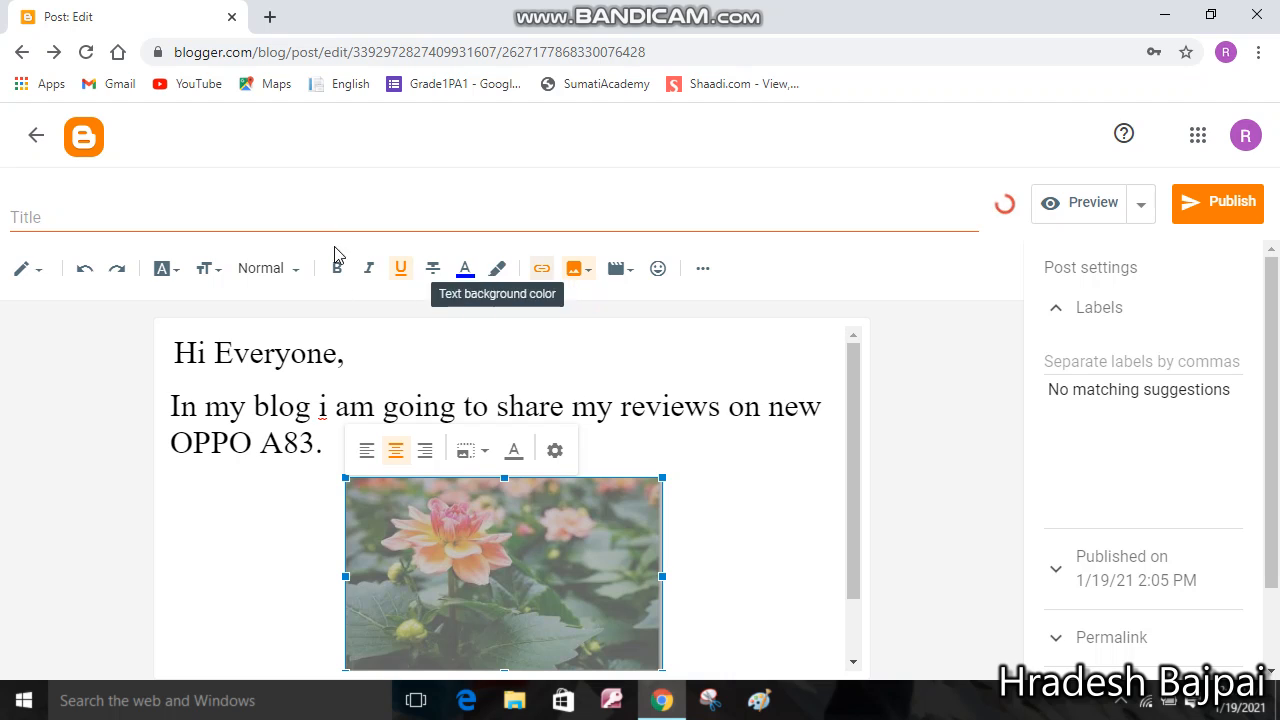
left_click(368, 452)
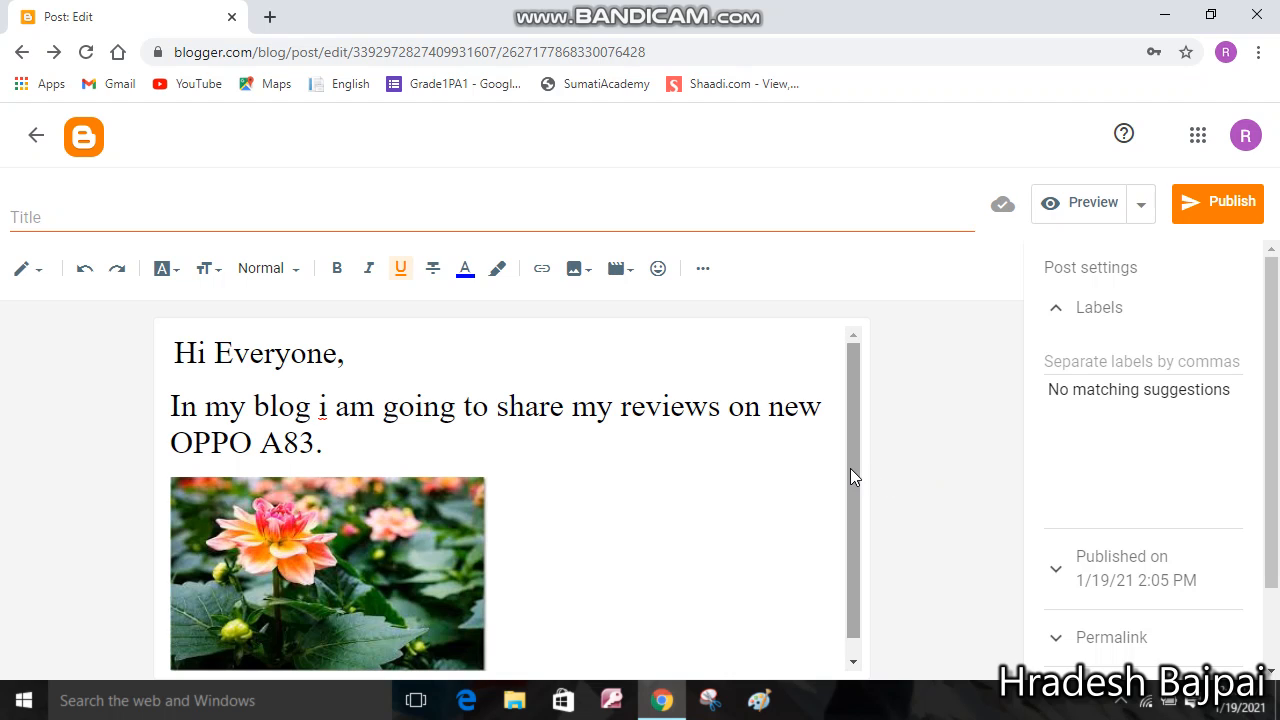
Publish the OPPO A83 review post and open the live My Reviews blog in a new tab
left_click(1217, 204)
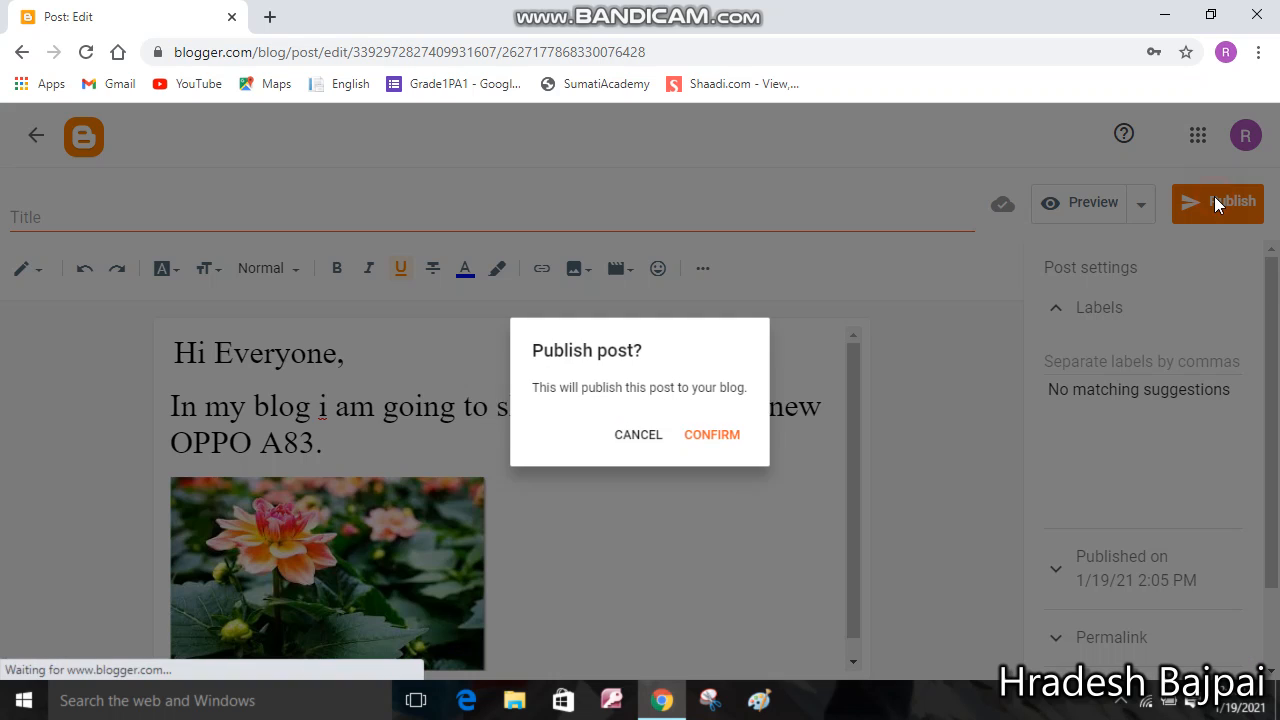
left_click(723, 438)
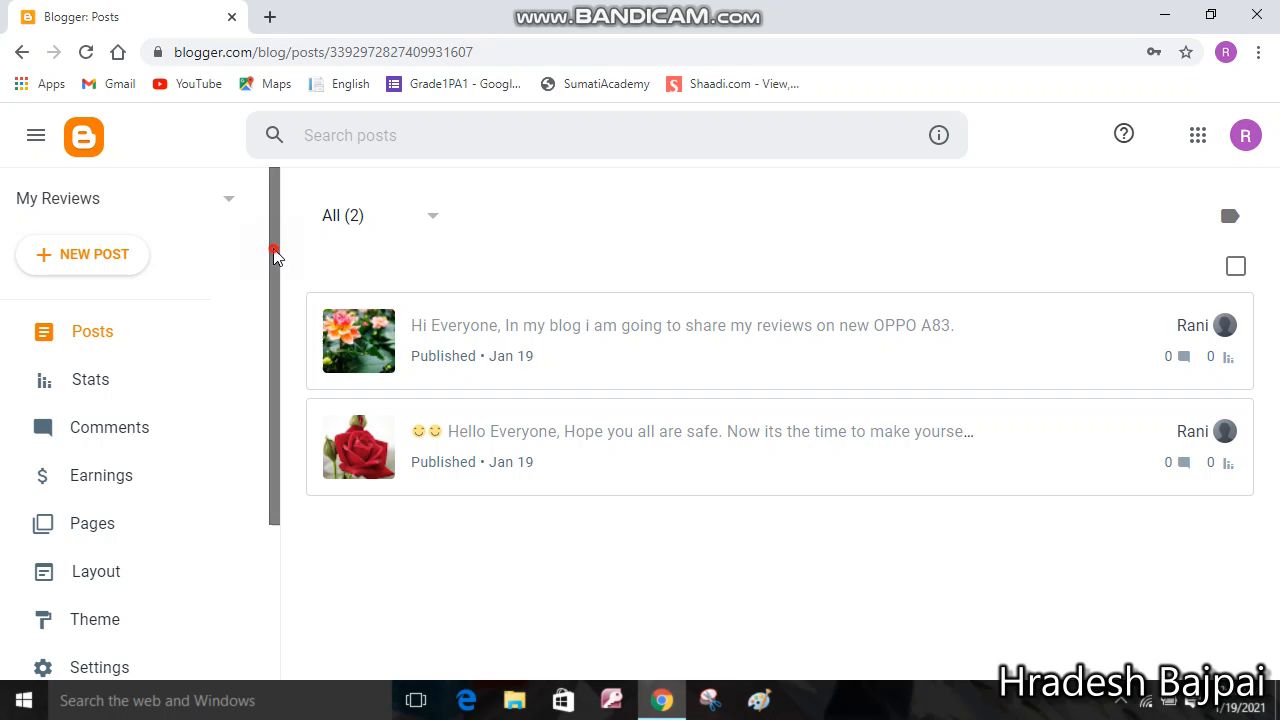
left_click_drag(273, 255, 283, 449)
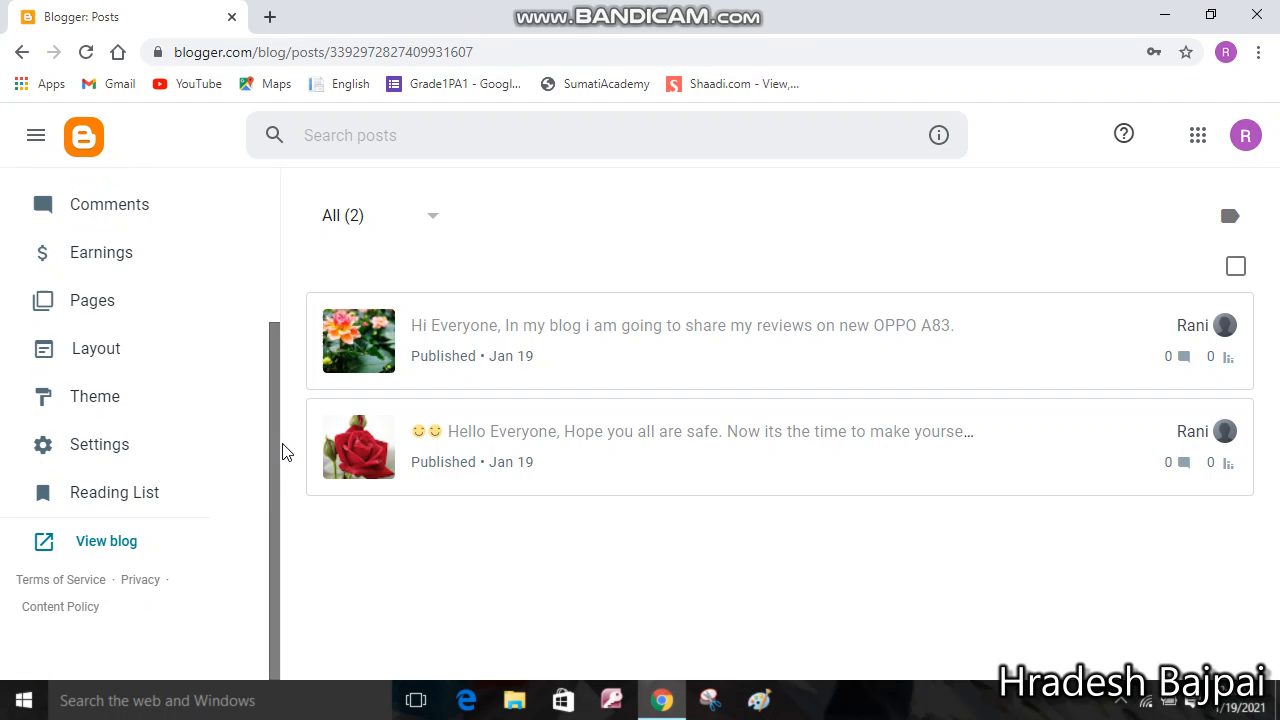
left_click(122, 544)
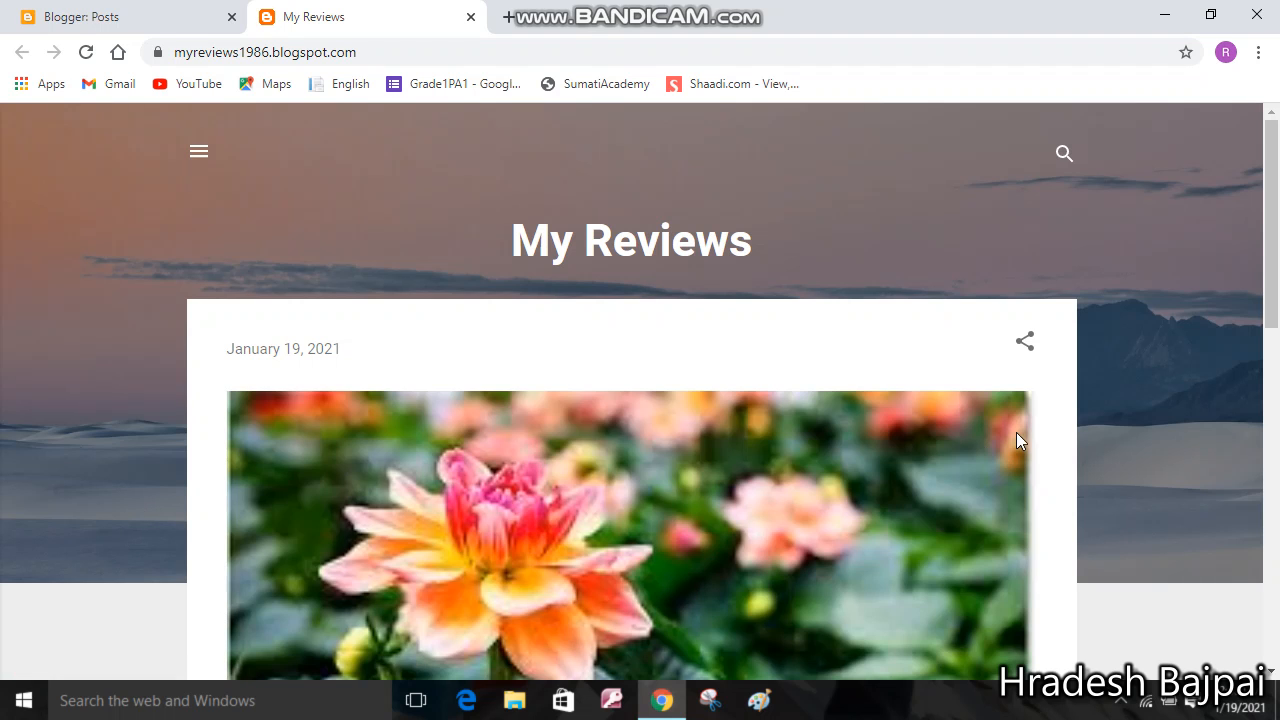
left_click_drag(1272, 260, 1275, 289)
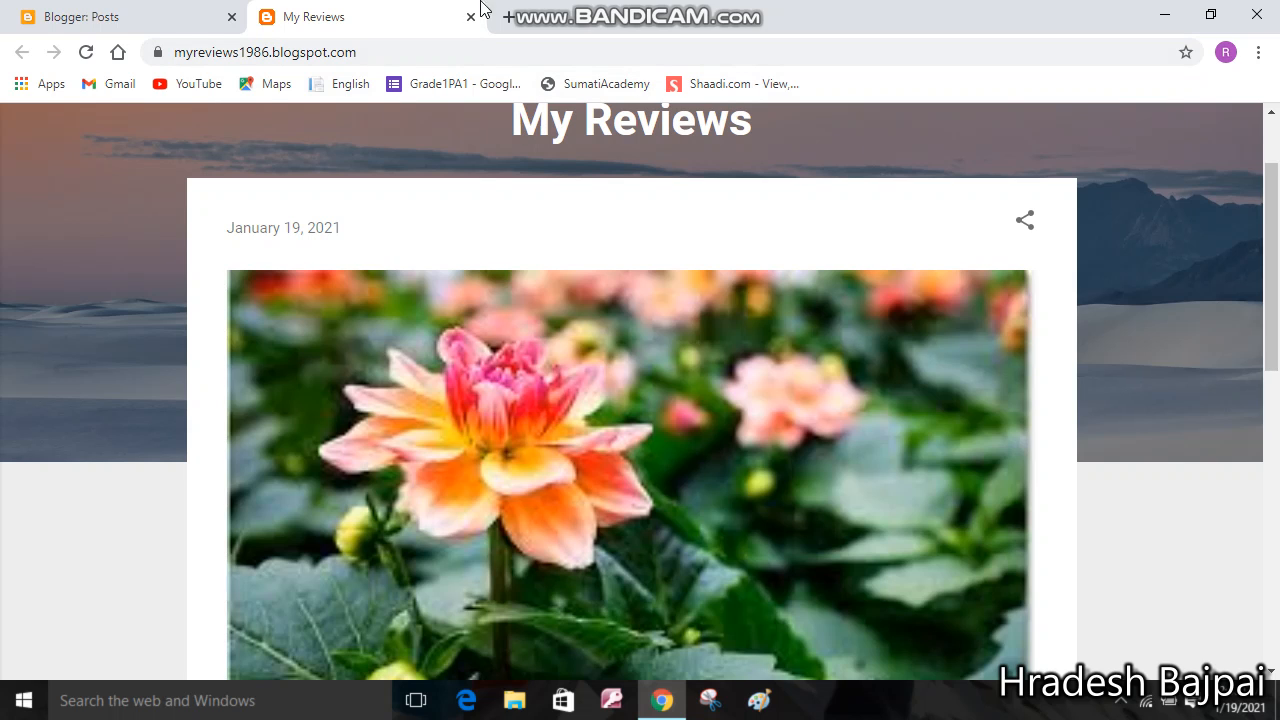
mouse_move(583, 3)
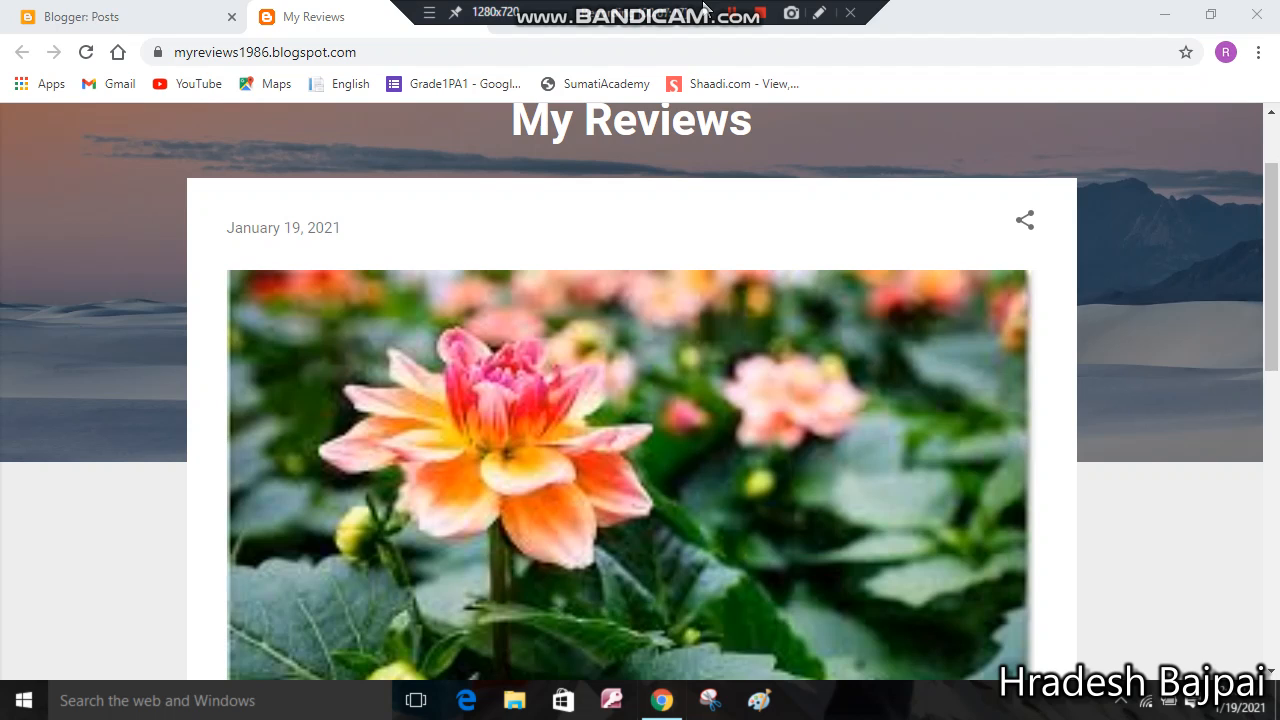
left_click(761, 12)
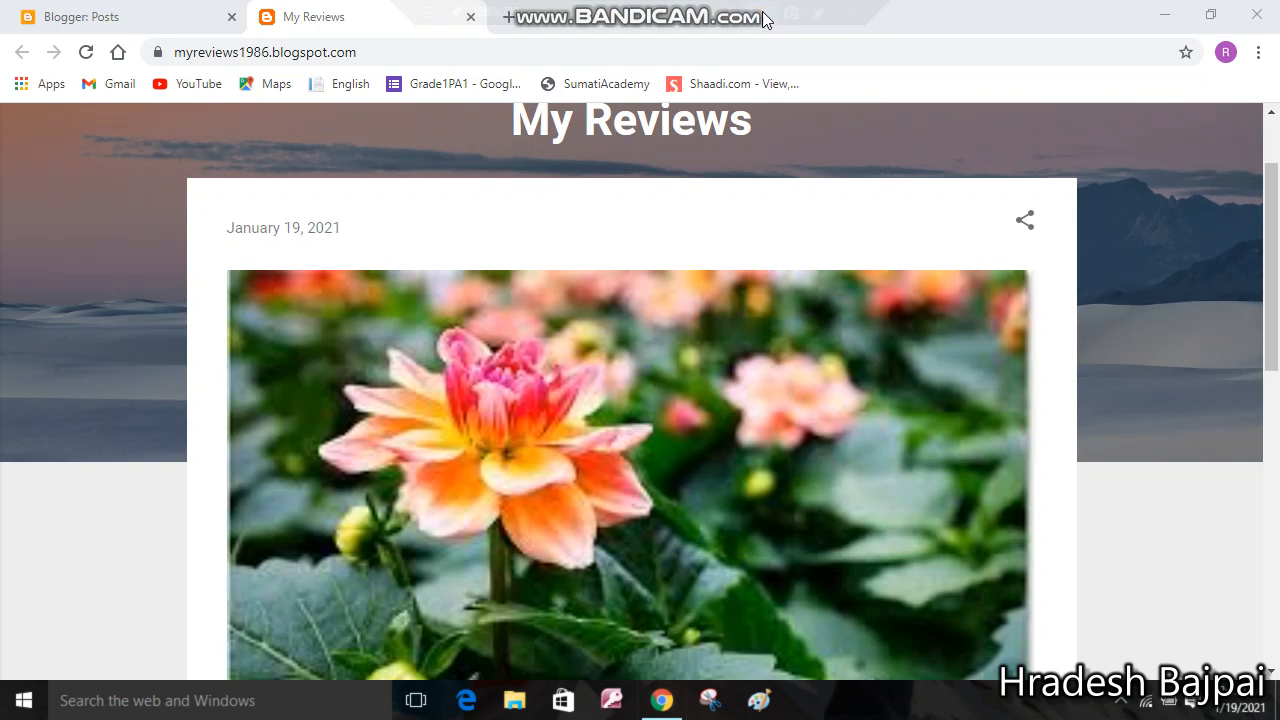
mouse_move(645, 7)
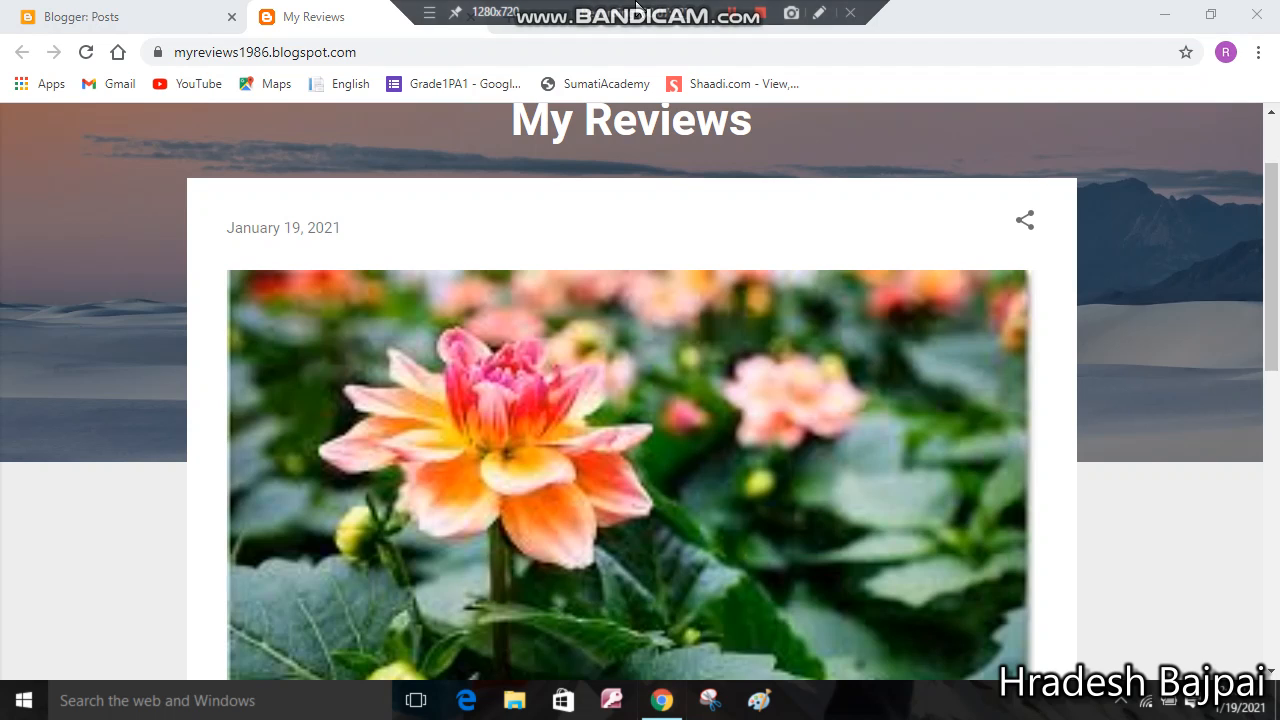